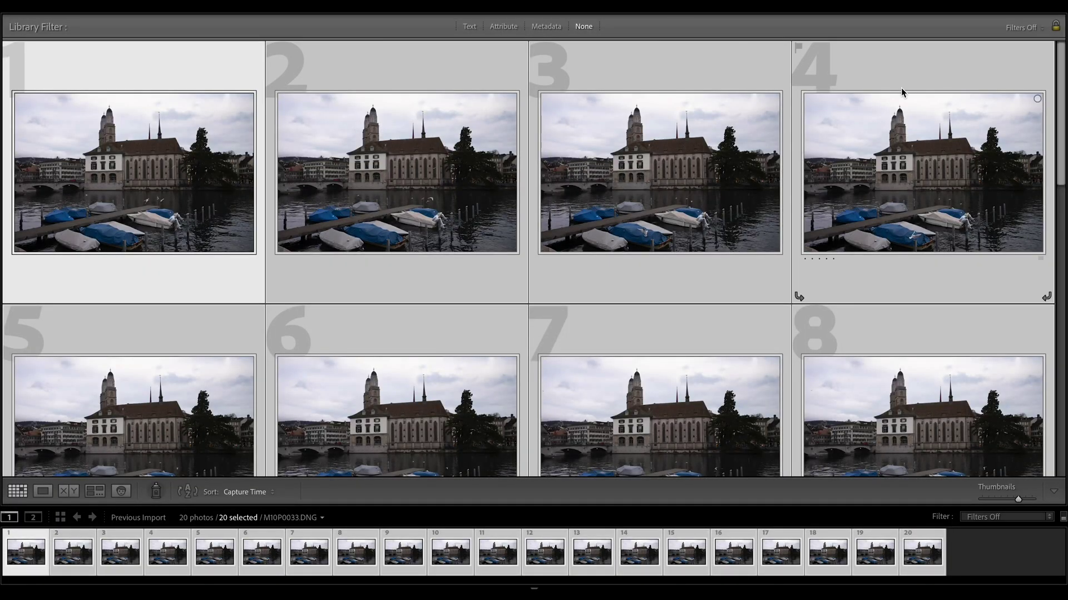
# Select all 20 Zurich church frames and bring up the Edit In submenu for Photoshop.
pyautogui.moveTo(1063, 72); pyautogui.dragTo(1060, 39)
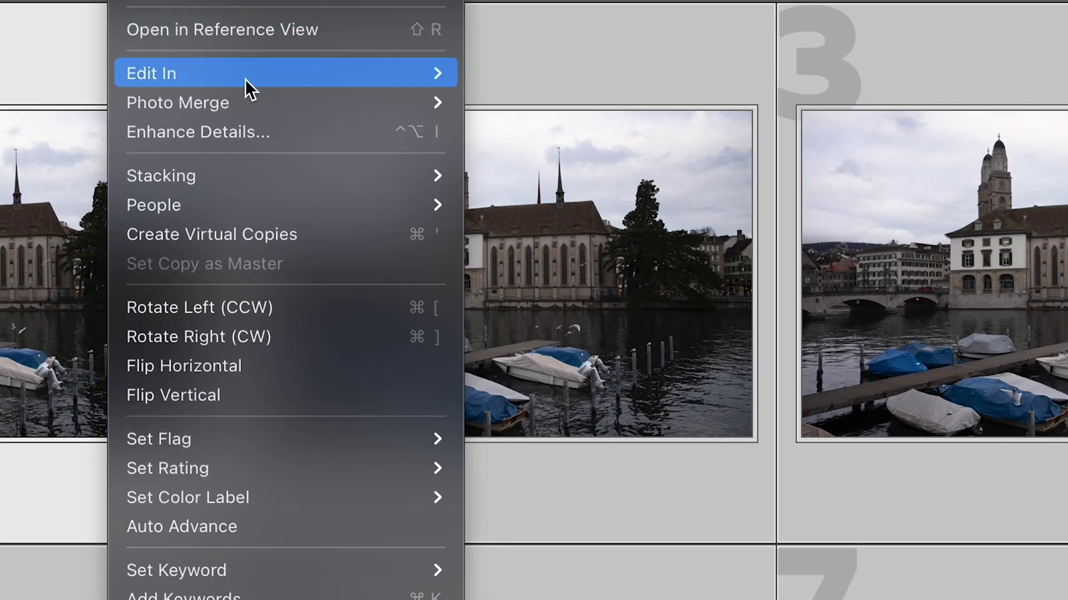
pyautogui.moveTo(252, 73)
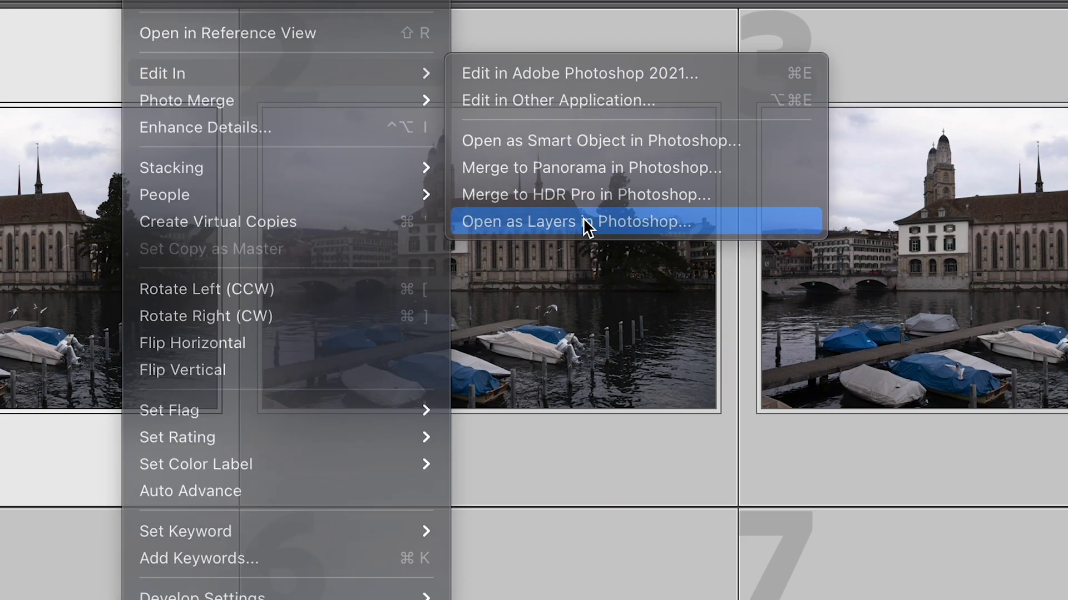
# Open the 20 selected photos as layers of one 5976 × 3984 px Photoshop document.
pyautogui.click(608, 234)
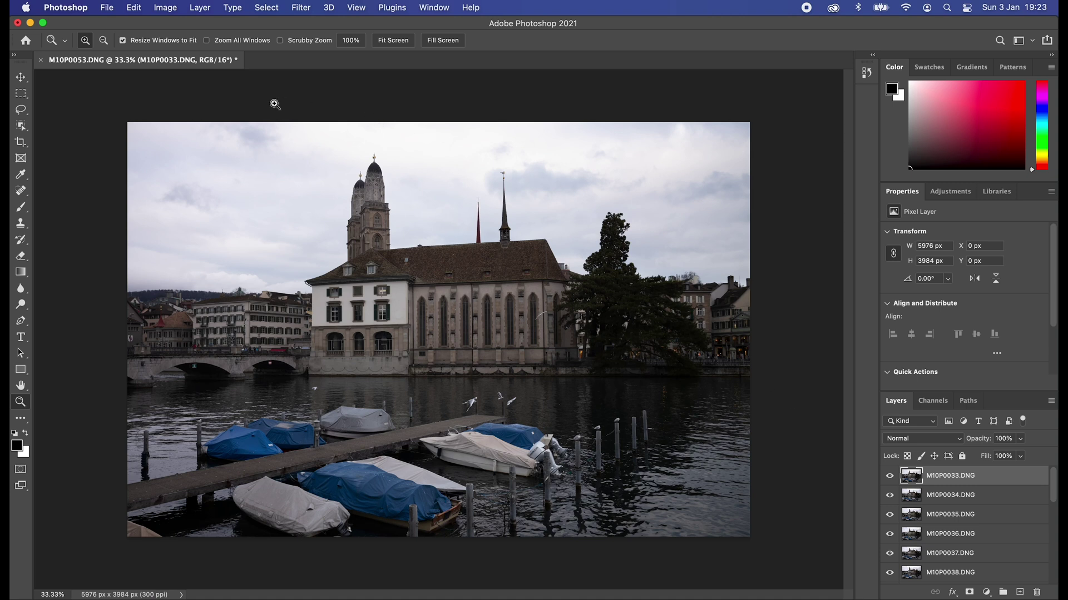
# In Image Size, set width to 200 percent with Nearest Neighbor resampling, giving 11952 × 7968 px.
pyautogui.click(165, 7)
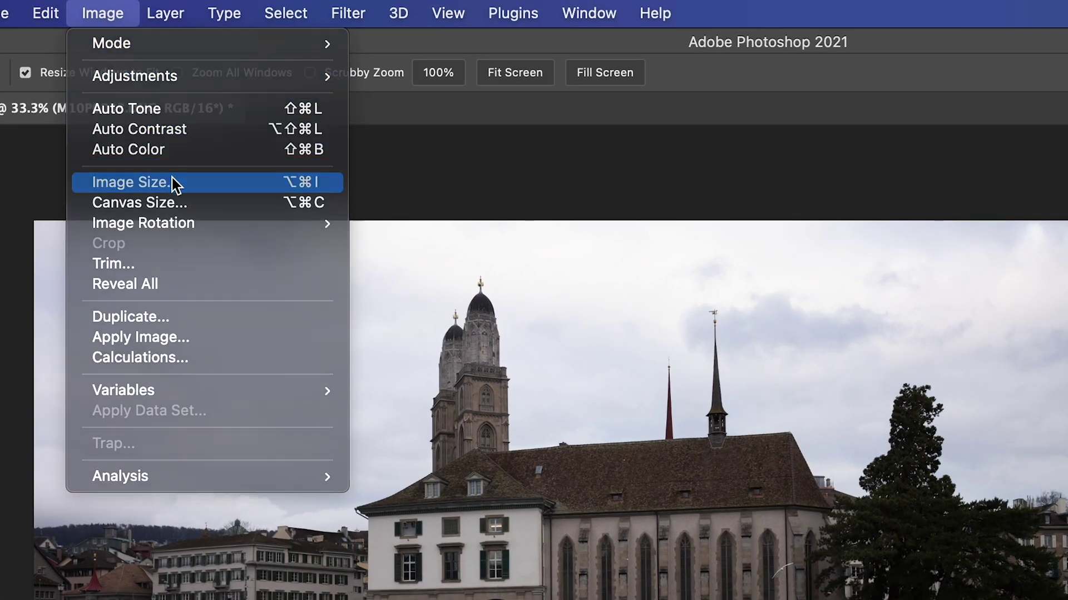
pyautogui.click(172, 183)
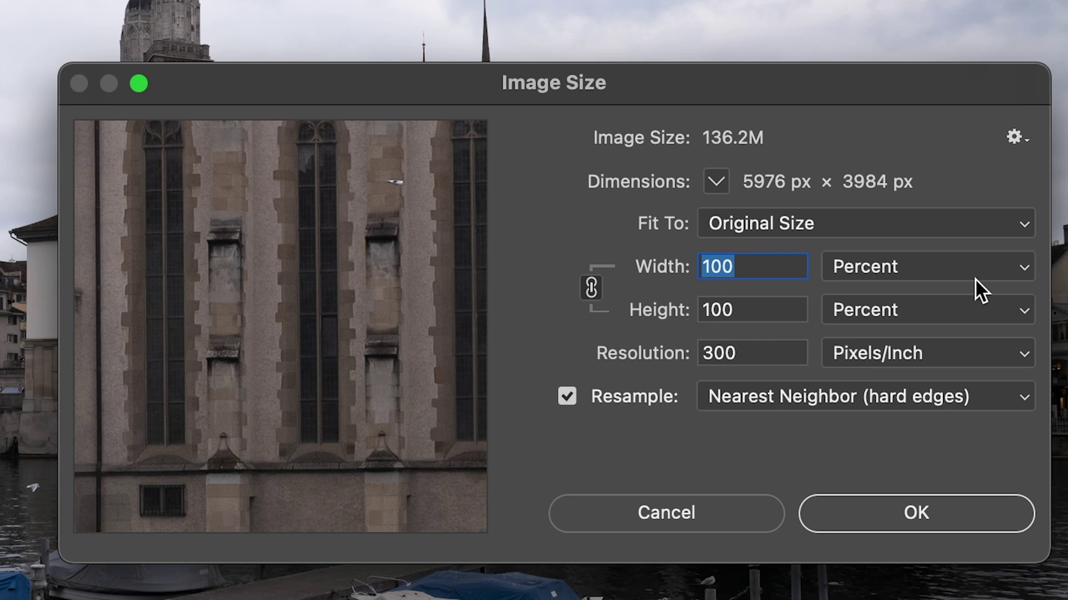
pyautogui.click(1023, 269)
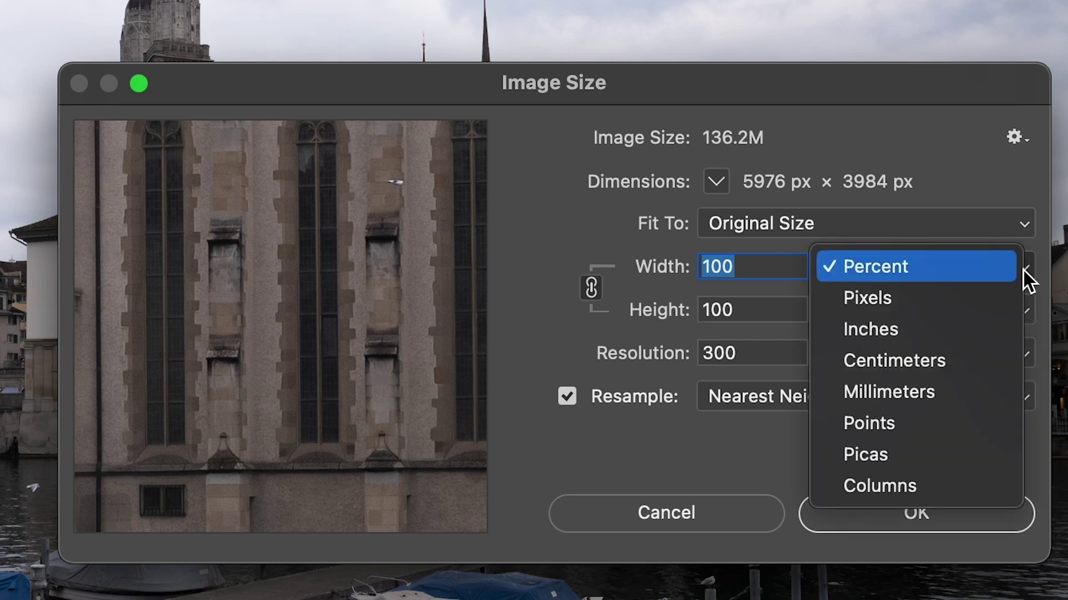
pyautogui.click(1023, 268)
pyautogui.click(736, 277)
pyautogui.moveTo(748, 268); pyautogui.dragTo(618, 266)
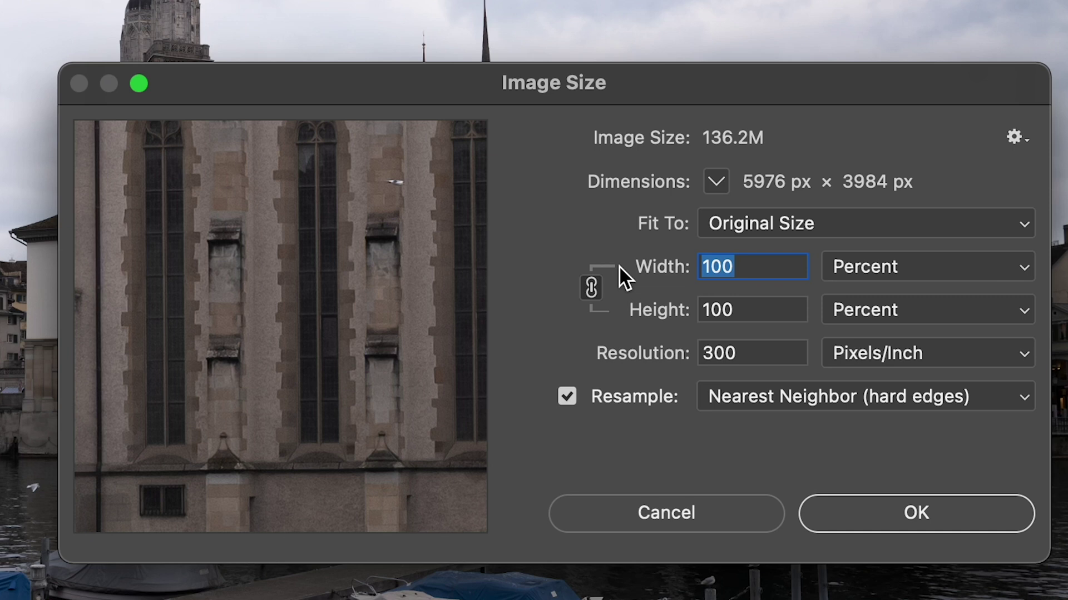
pyautogui.write('200')
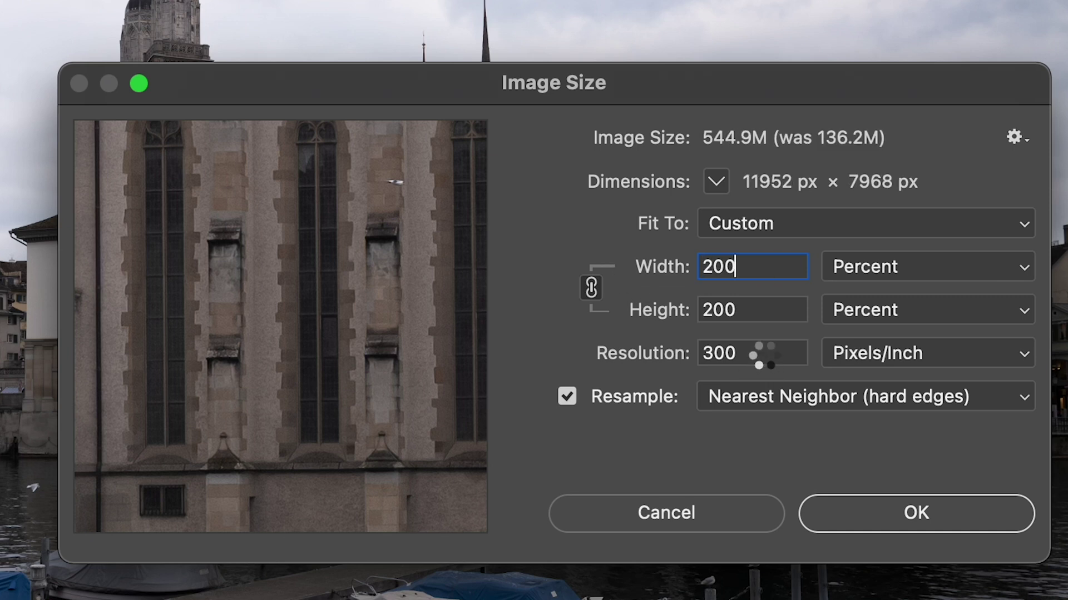
pyautogui.moveTo(345, 306)
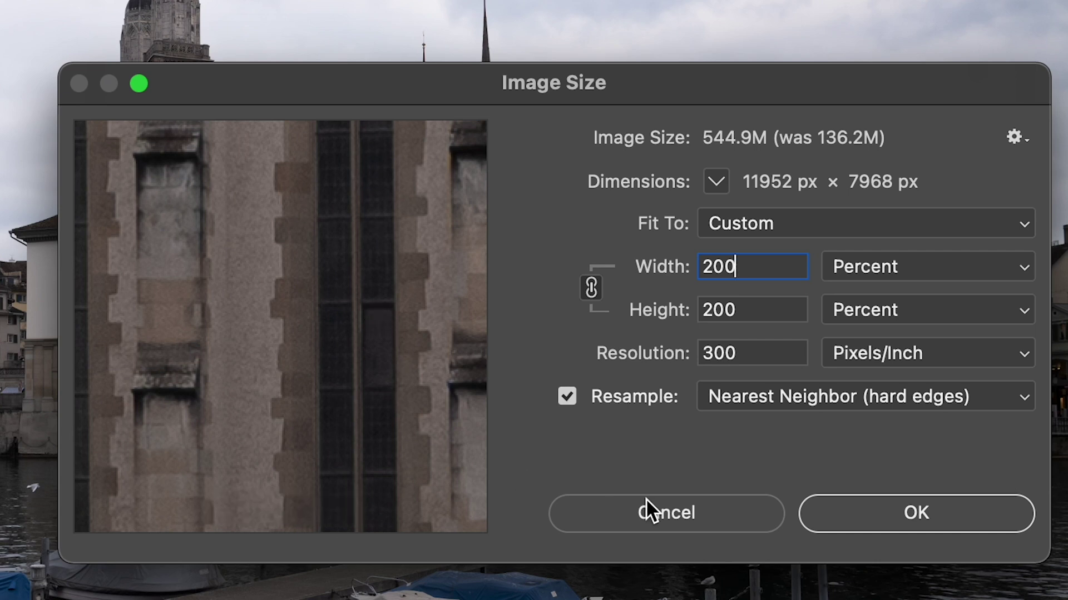
pyautogui.click(1027, 398)
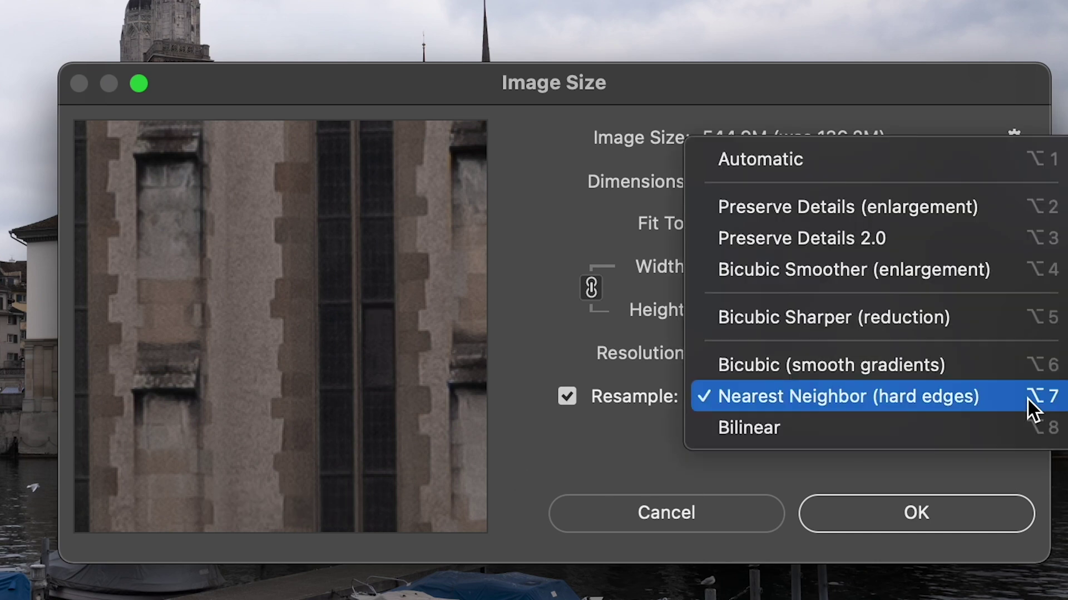
pyautogui.click(982, 398)
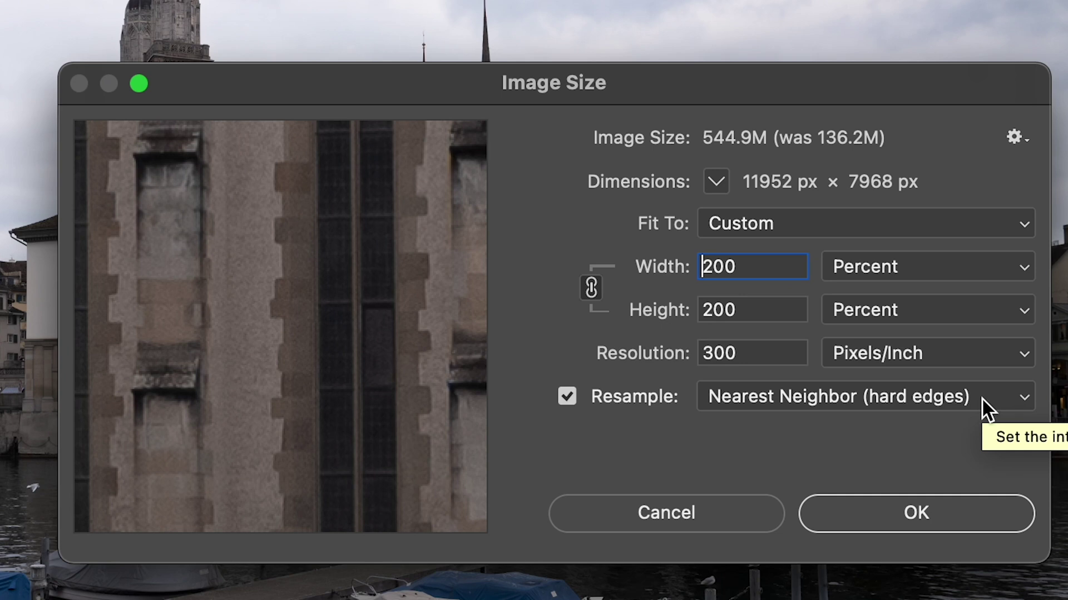
# Apply the 200% upscale and select all layers from M10P0033 down to M10P0053.
pyautogui.click(953, 518)
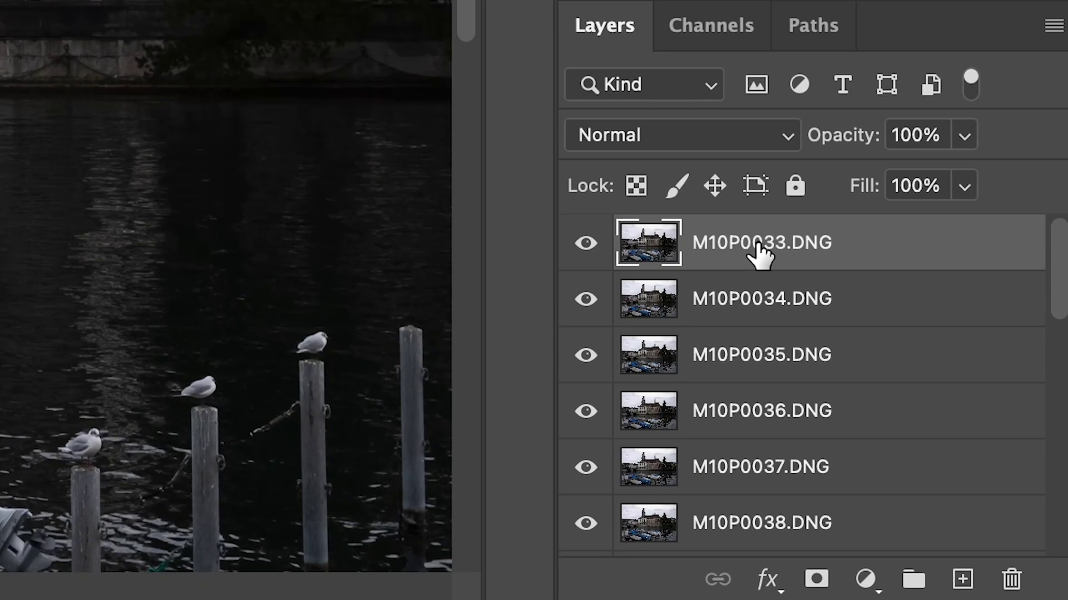
pyautogui.moveTo(1060, 248); pyautogui.dragTo(1060, 478)
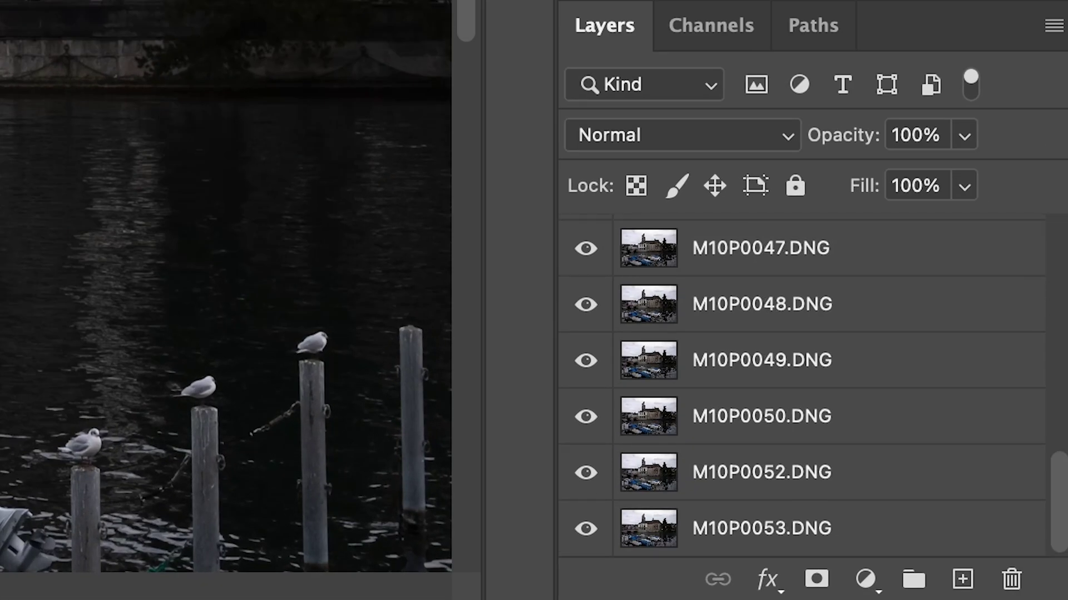
pyautogui.keyDown('shift'); pyautogui.click(780, 536); pyautogui.keyUp('shift')
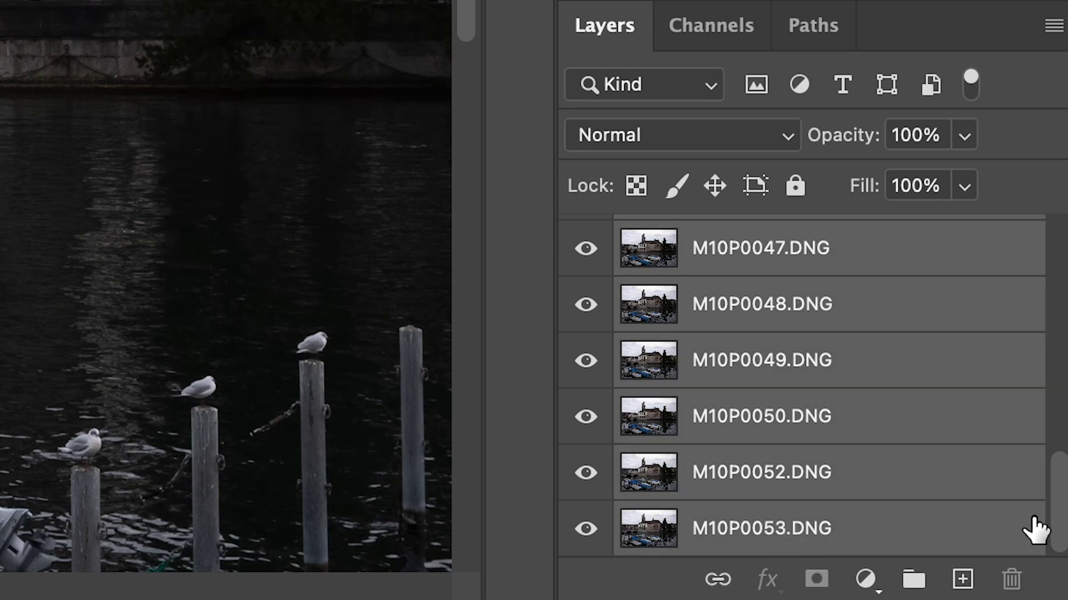
pyautogui.moveTo(1063, 530); pyautogui.dragTo(1063, 500)
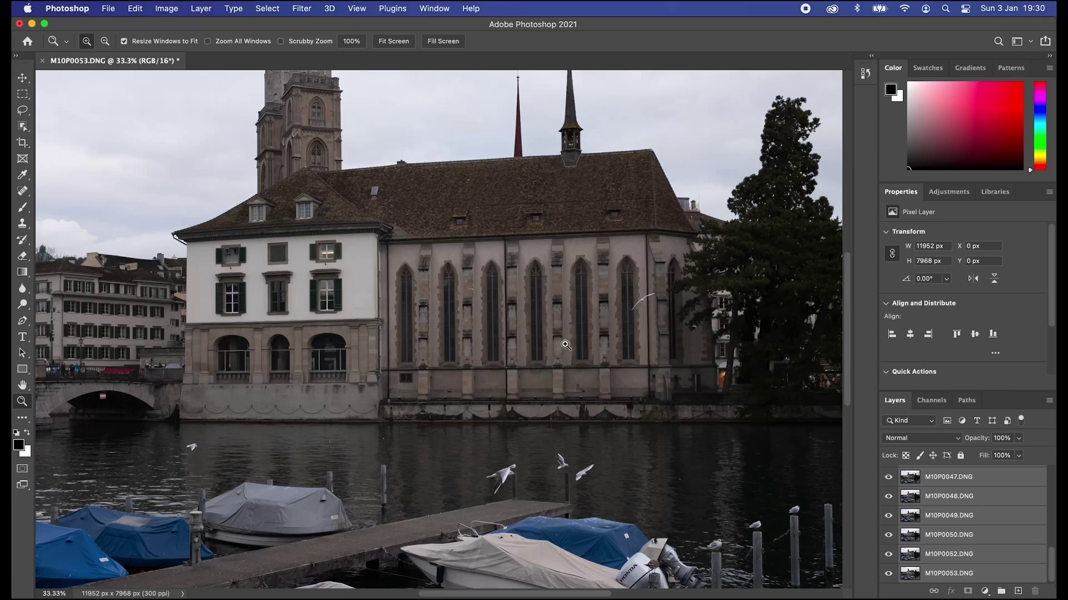
# Auto-align the selected layers with Auto projection, expanding the canvas to 12149 × 8083 px.
pyautogui.click(135, 8)
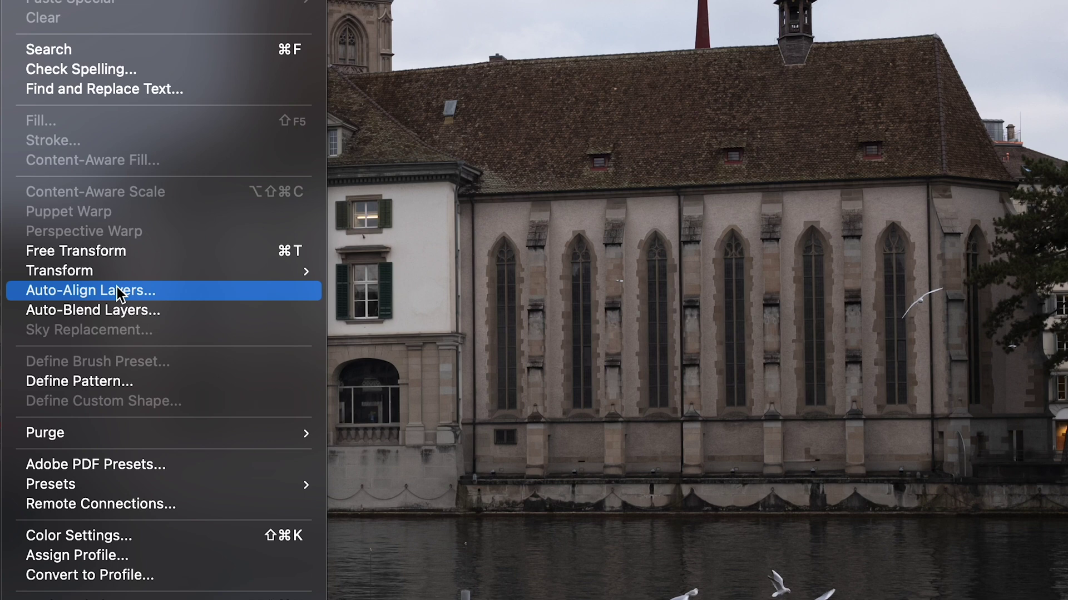
pyautogui.click(116, 290)
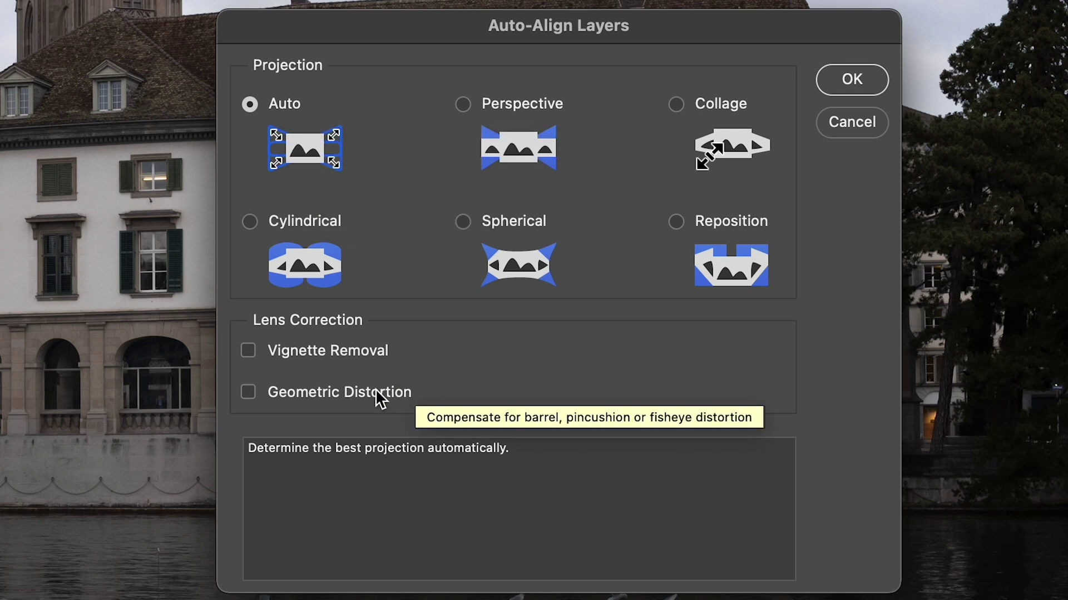
pyautogui.click(863, 80)
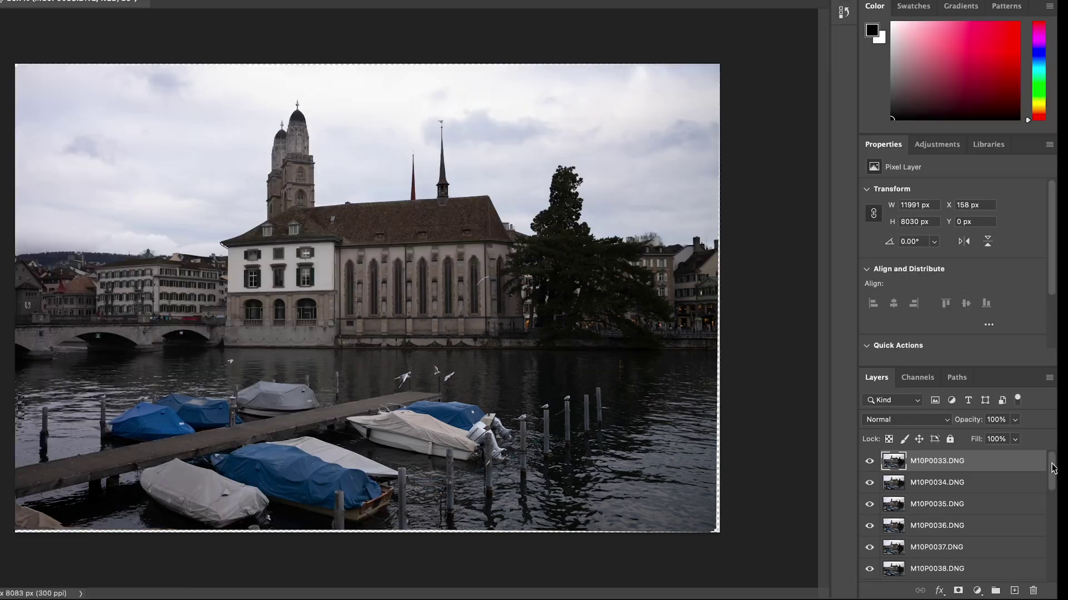
pyautogui.scroll(-1, 1053, 487)
pyautogui.moveTo(1059, 309); pyautogui.dragTo(1060, 266)
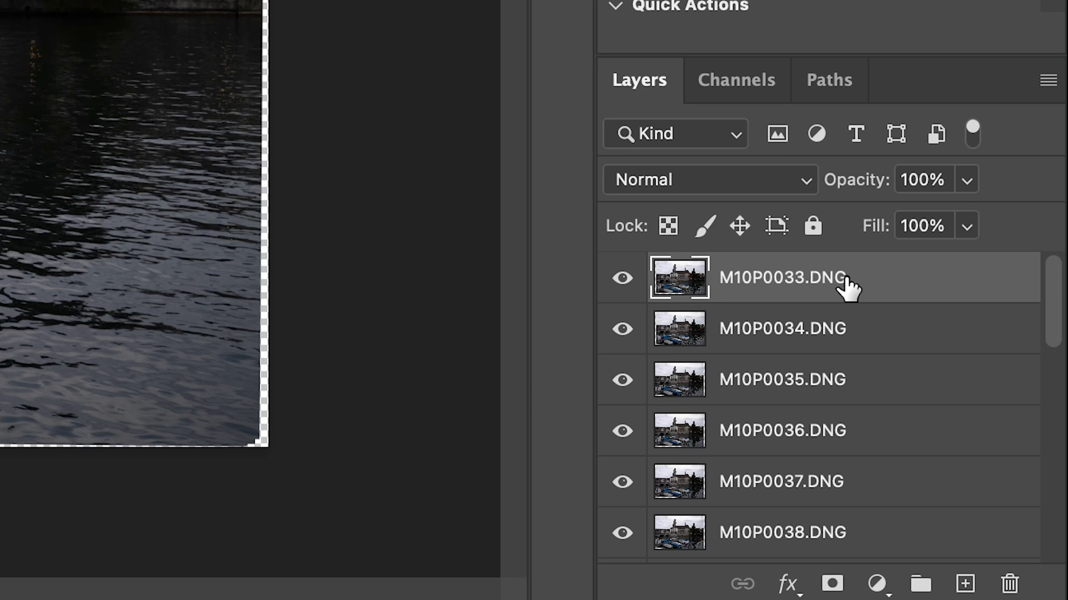
# Set opacities of M10P0033–M10P0037.DNG to 5%, 10%, 15%, 20% and 25%.
pyautogui.click(922, 181)
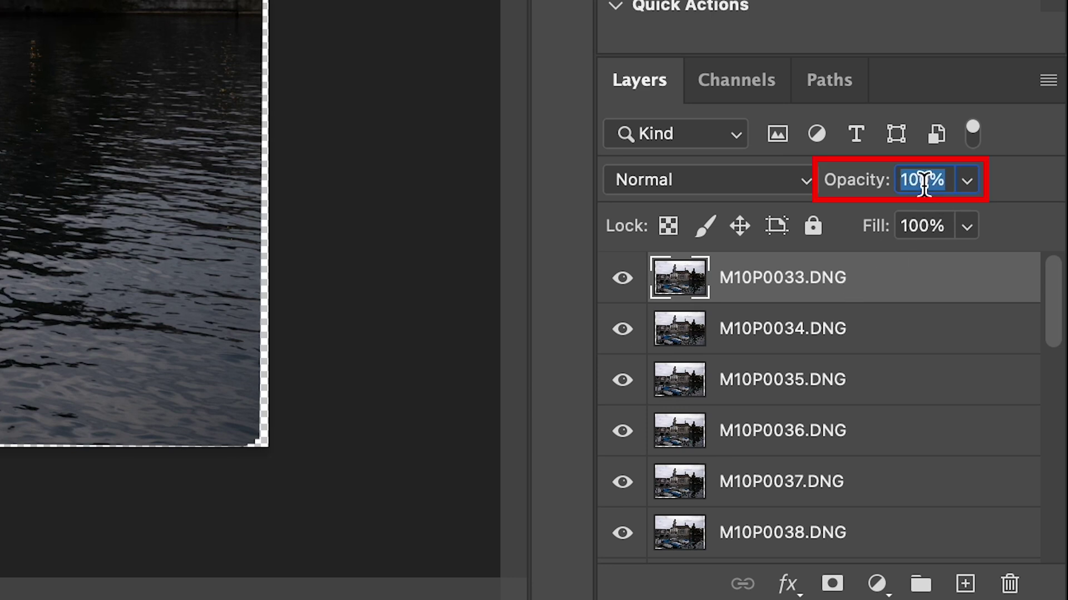
pyautogui.write('5')
pyautogui.press('Return')
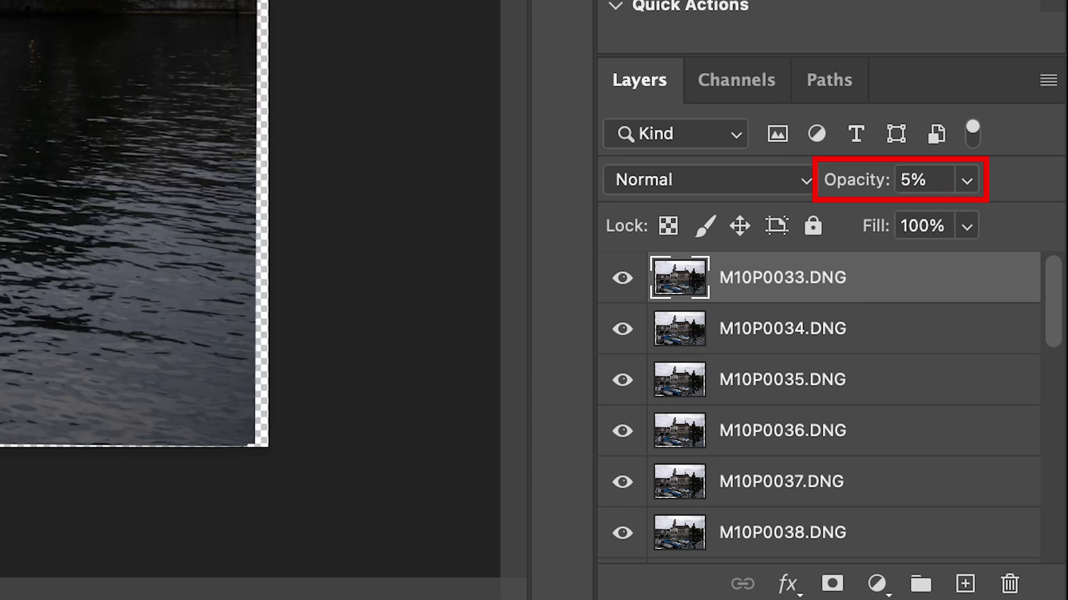
pyautogui.click(817, 328)
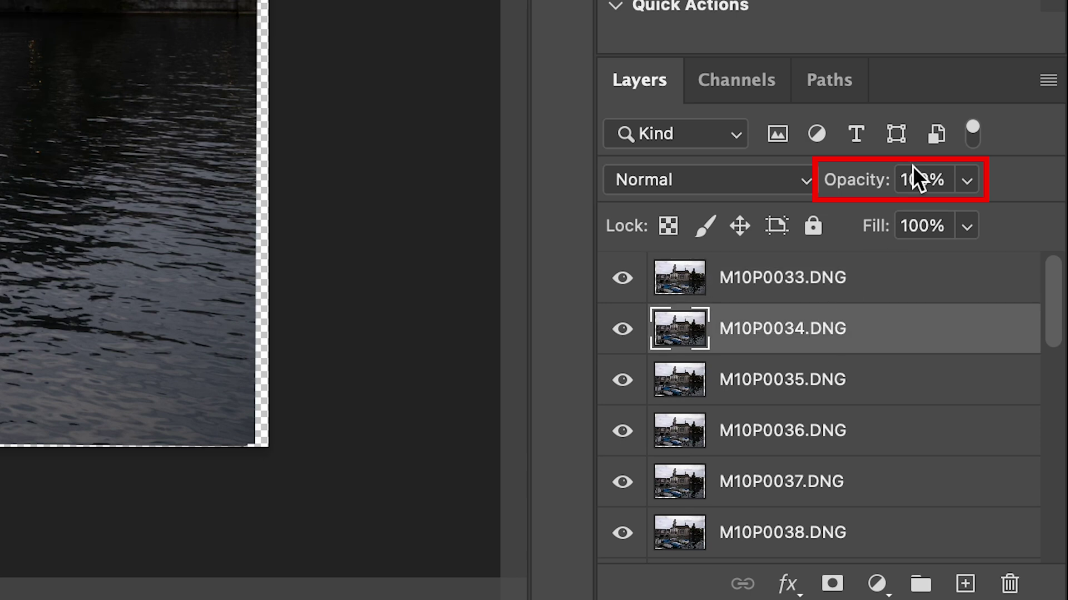
pyautogui.click(929, 180)
pyautogui.write('10')
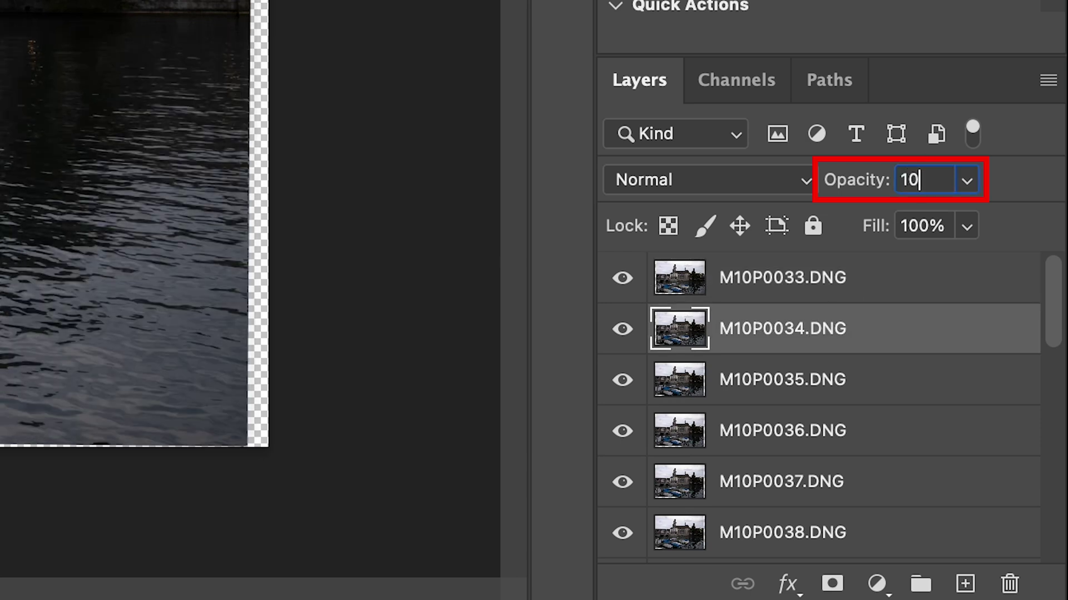
pyautogui.press('Return')
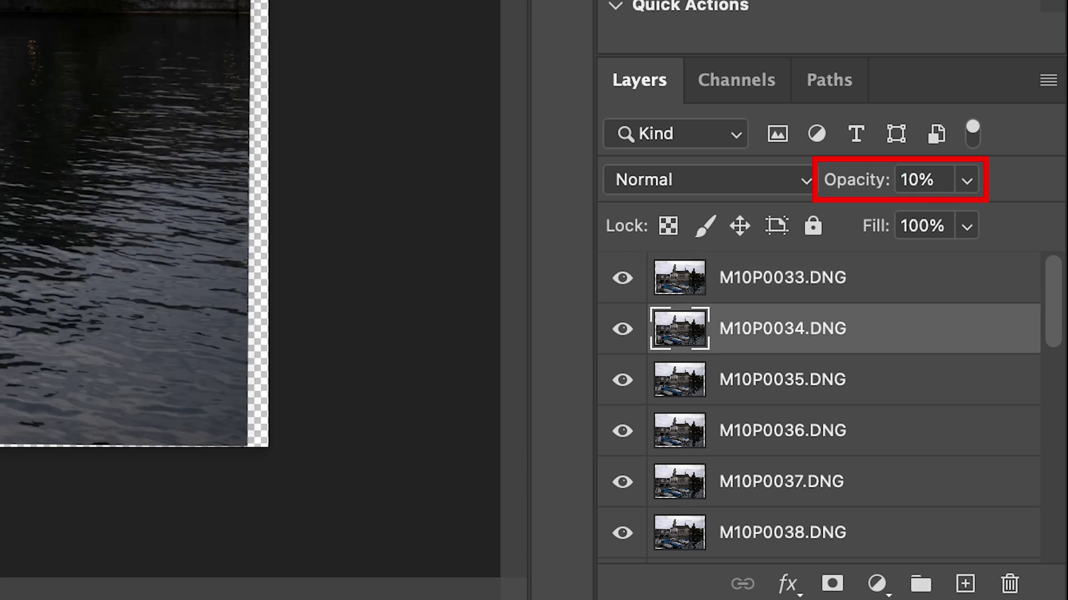
pyautogui.click(779, 381)
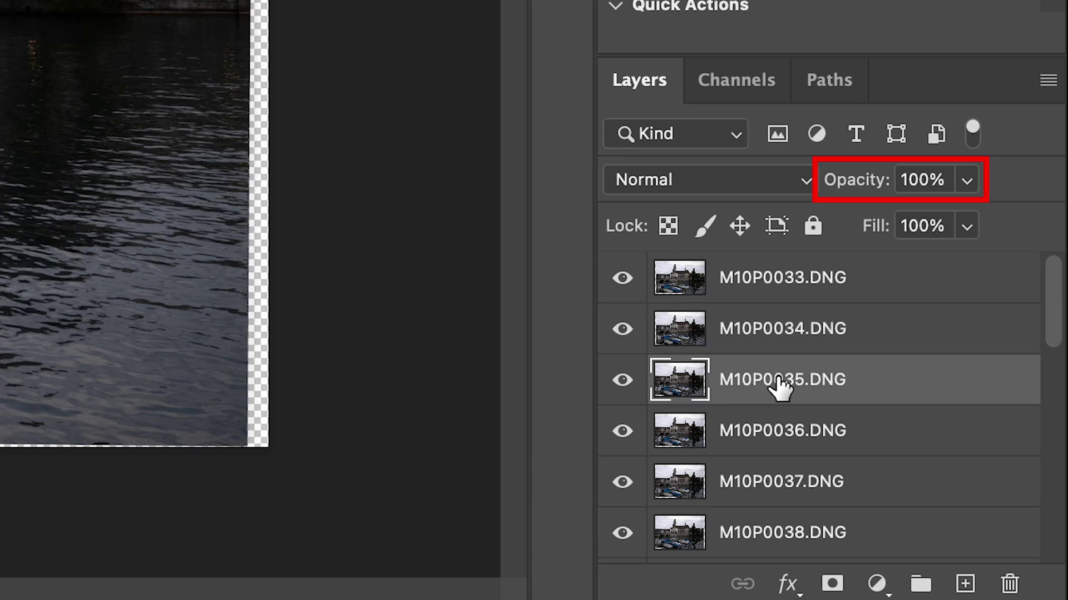
pyautogui.click(902, 180)
pyautogui.write('15')
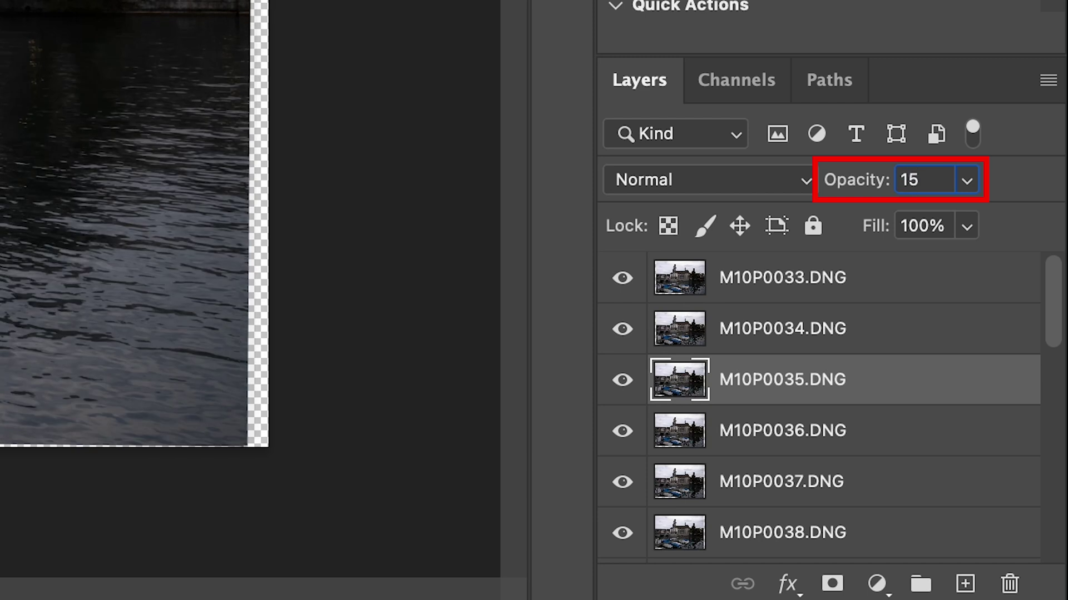
pyautogui.press('Return')
pyautogui.click(814, 436)
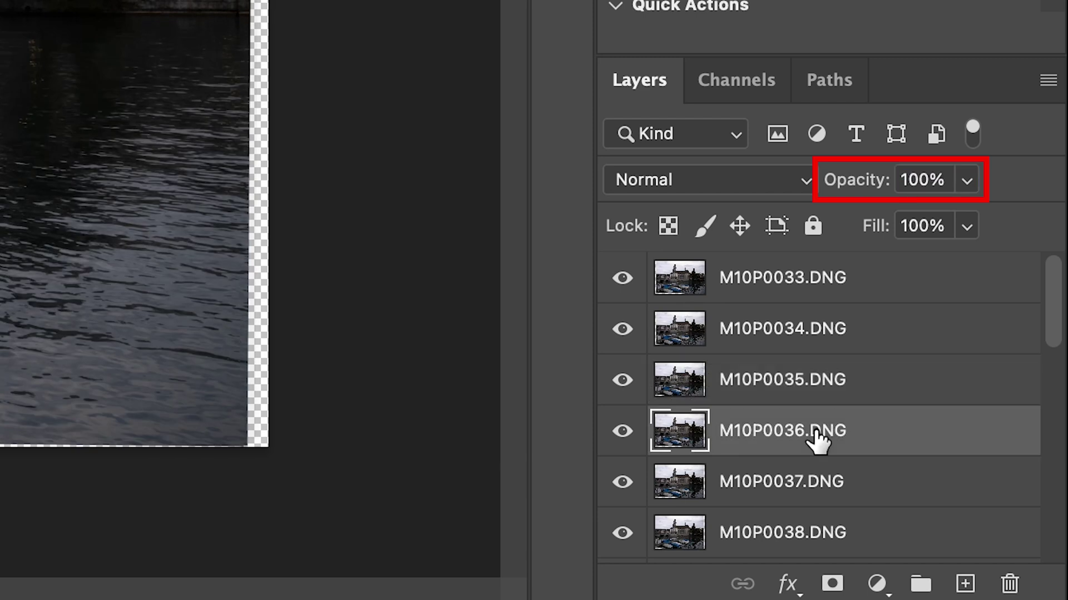
pyautogui.click(918, 181)
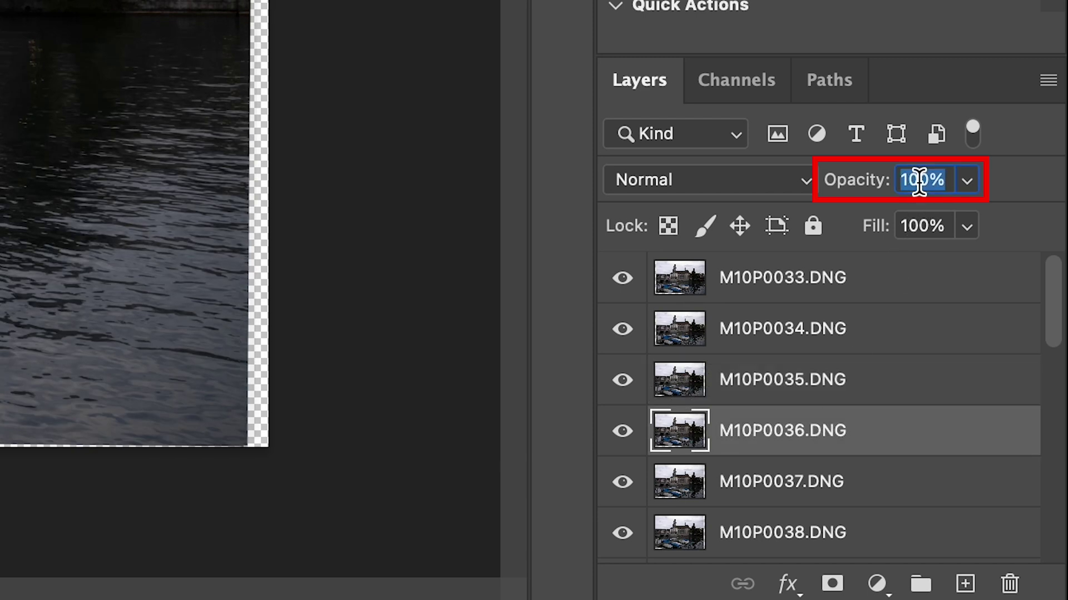
pyautogui.write('20')
pyautogui.press('Return')
pyautogui.click(799, 492)
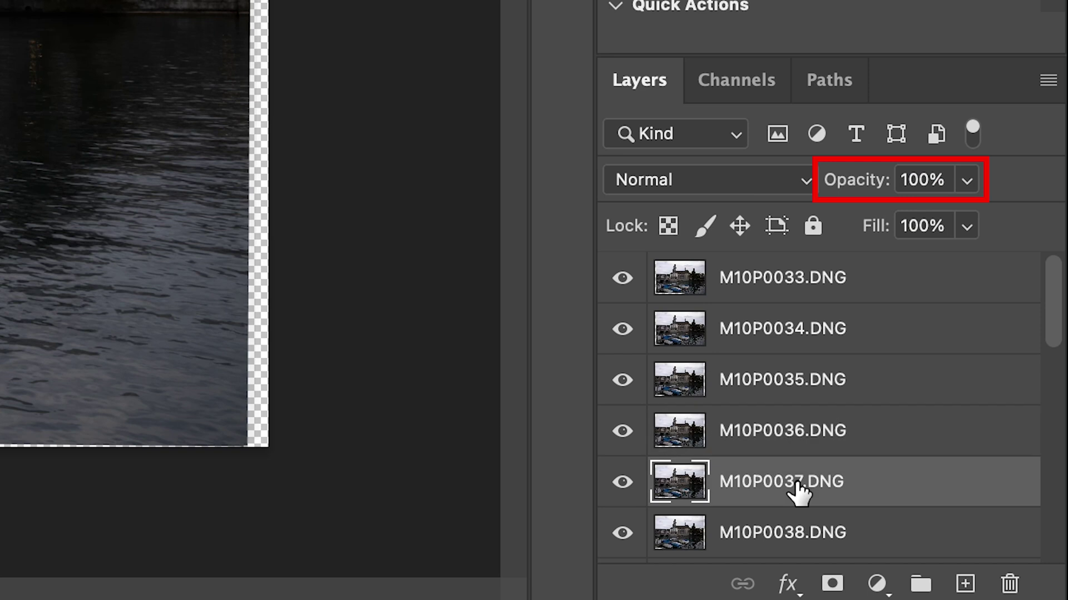
pyautogui.click(920, 180)
pyautogui.write('25')
pyautogui.press('Return')
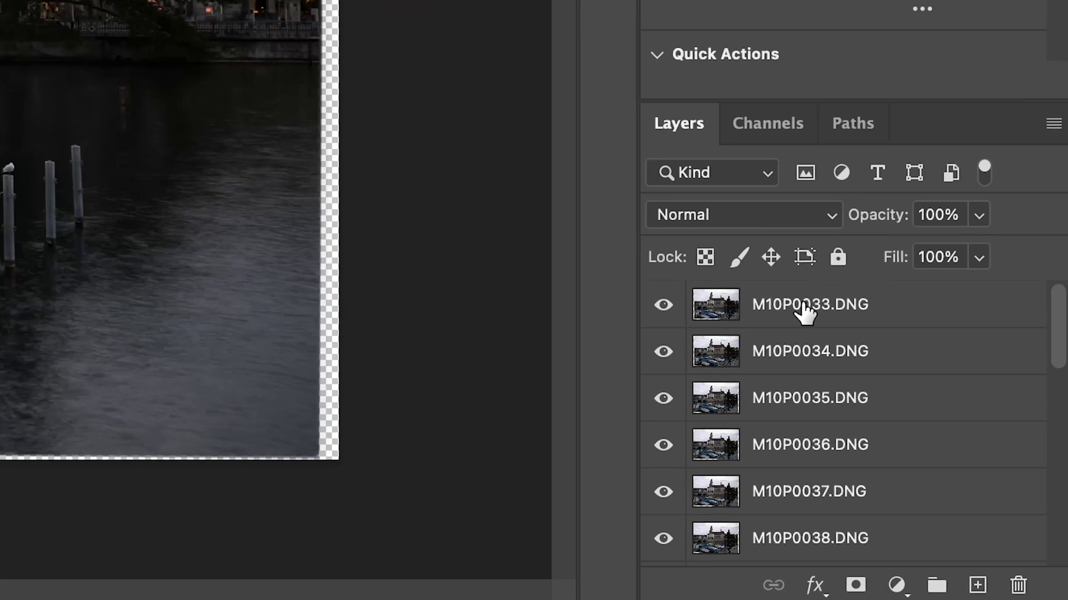
# Check each layer's opacity, from 5% at M10P0033.DNG to 100% at M10P0053.DNG.
pyautogui.click(948, 477)
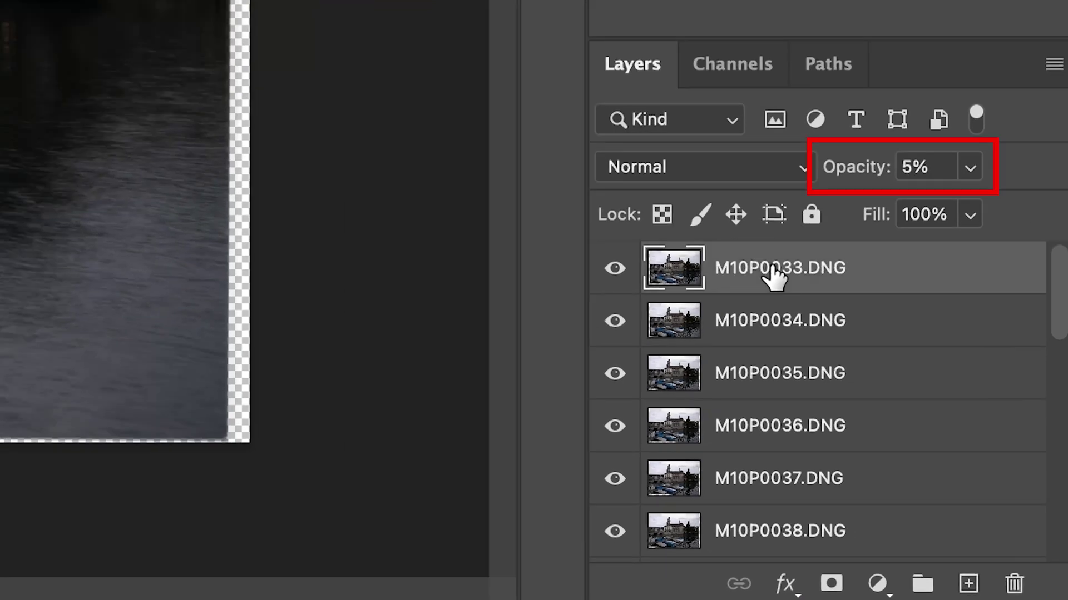
pyautogui.click(949, 497)
pyautogui.click(777, 378)
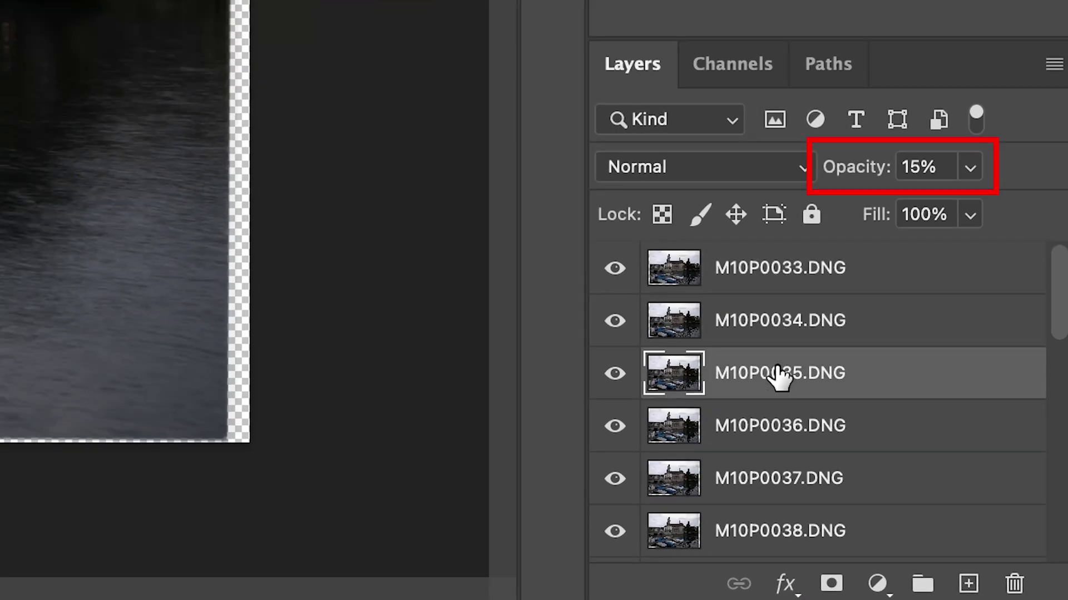
pyautogui.click(778, 436)
pyautogui.click(781, 480)
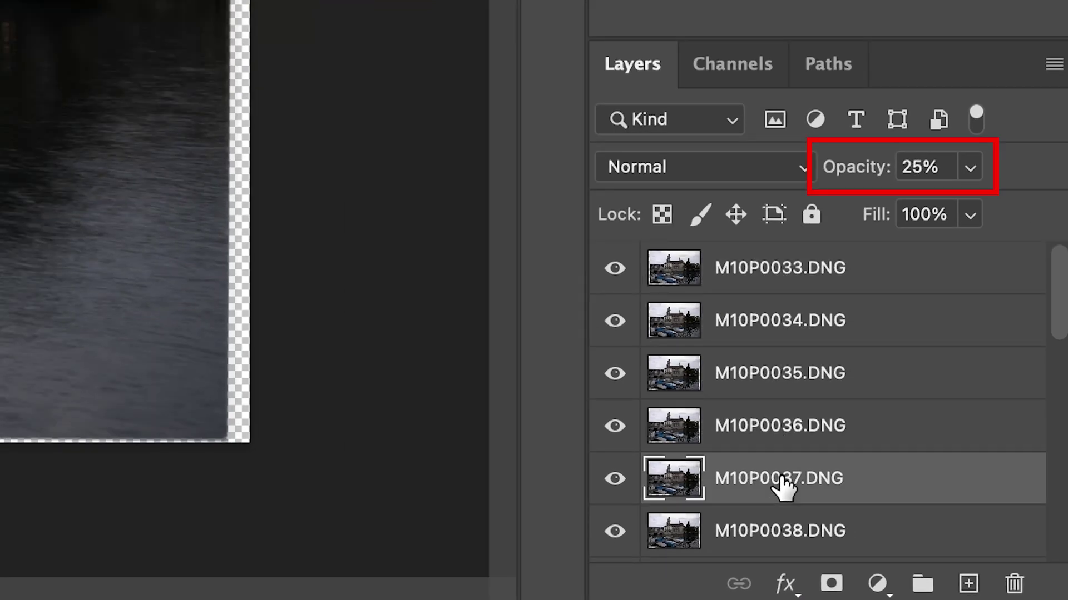
pyautogui.click(798, 520)
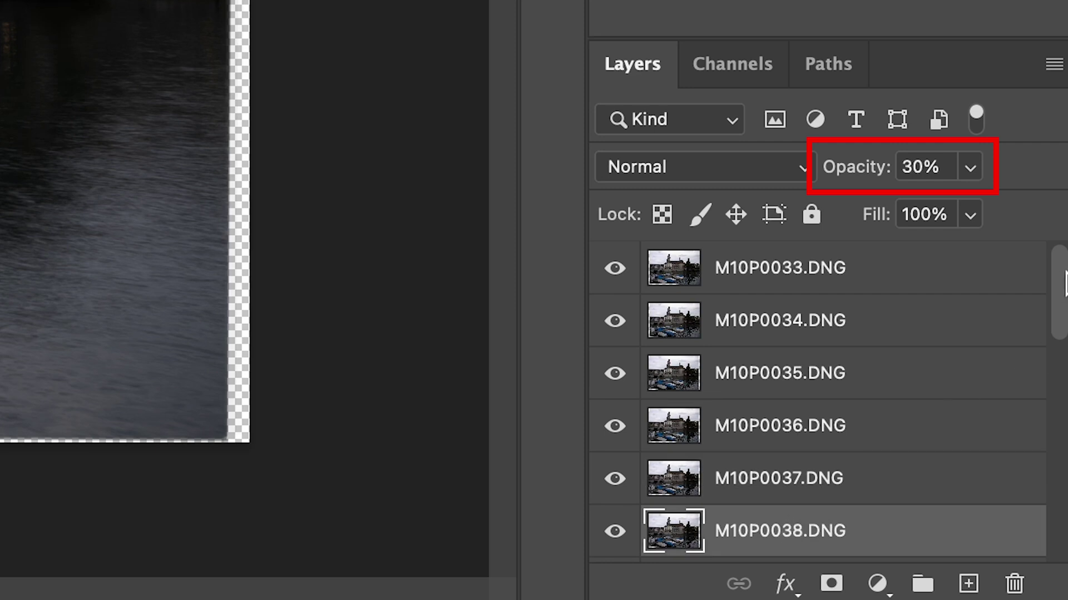
pyautogui.moveTo(1062, 275); pyautogui.dragTo(1062, 498)
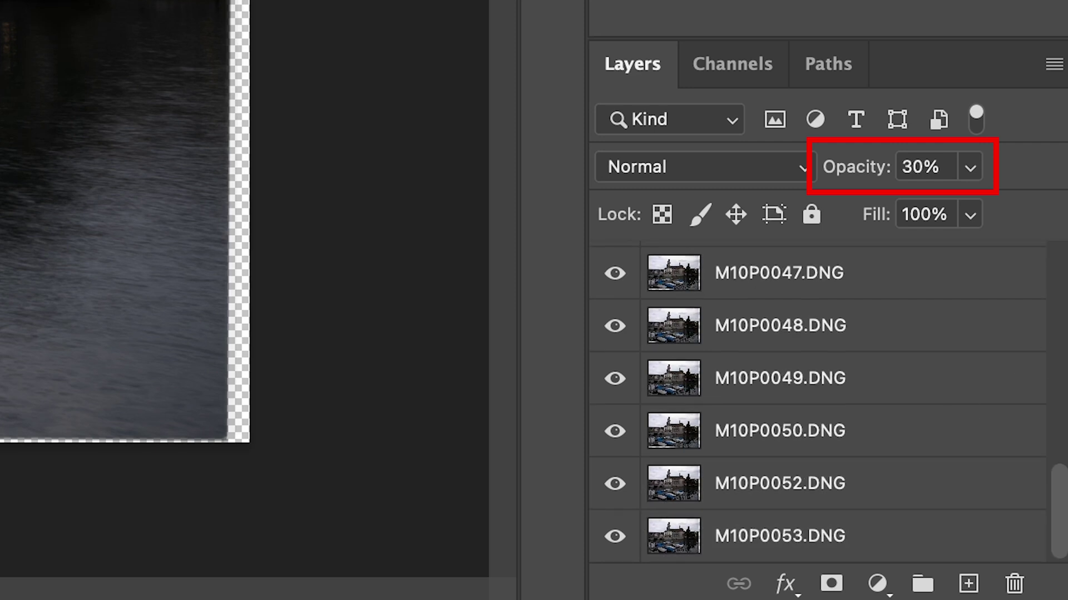
pyautogui.click(786, 439)
pyautogui.click(787, 479)
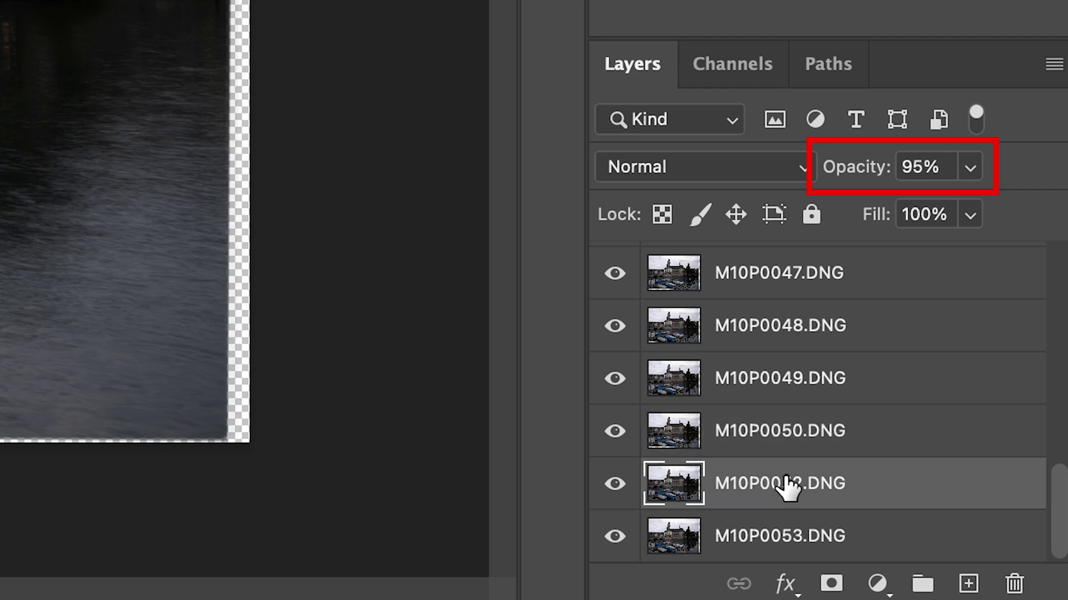
pyautogui.click(789, 531)
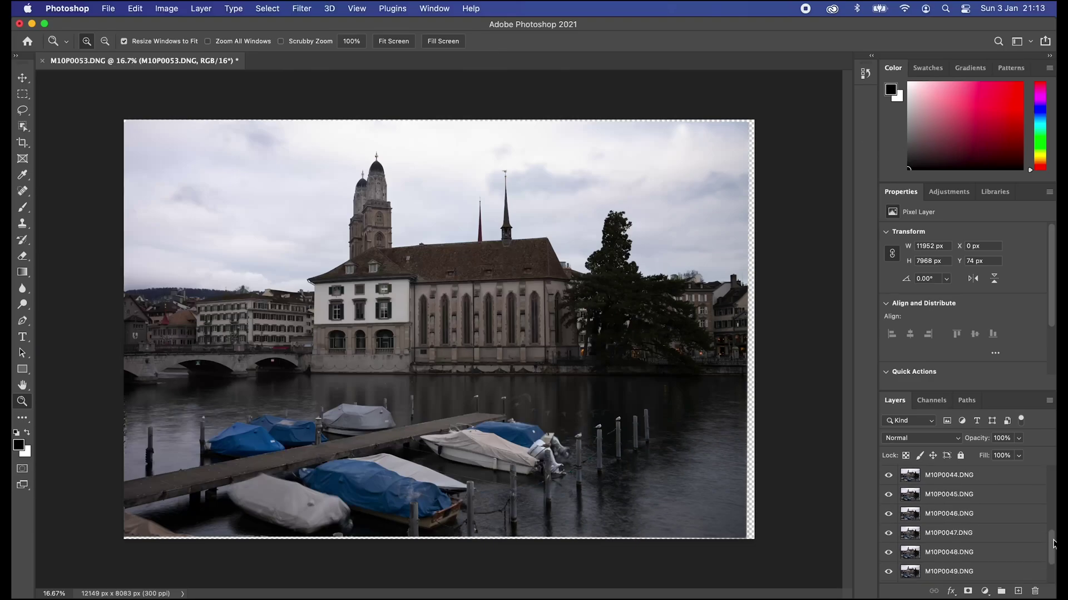
pyautogui.moveTo(1057, 510); pyautogui.dragTo(1067, 265)
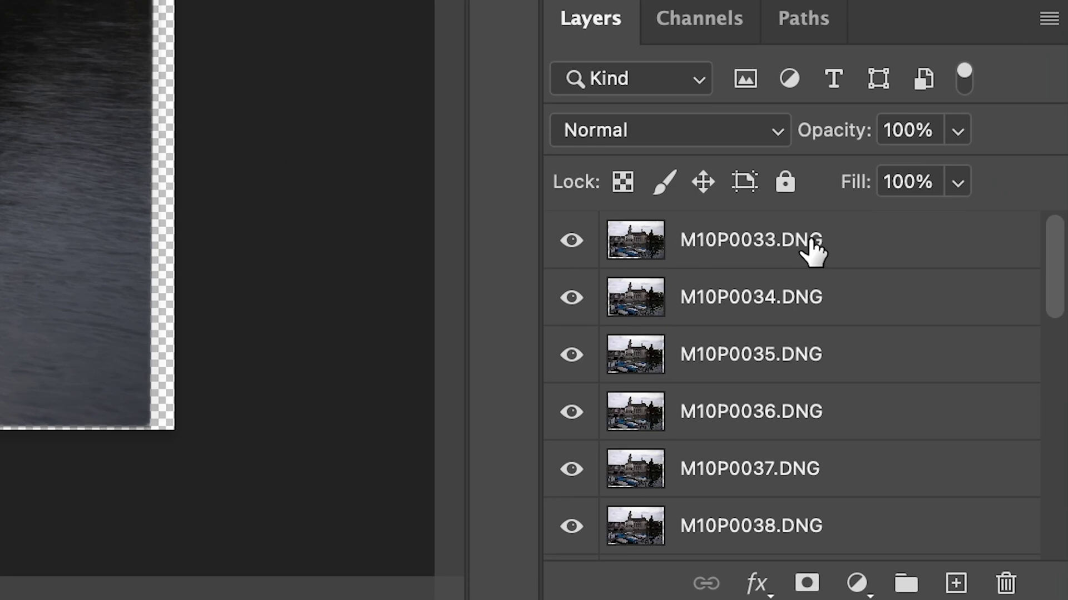
# Select every layer from M10P0033.DNG down to M10P0053.DNG.
pyautogui.click(831, 275)
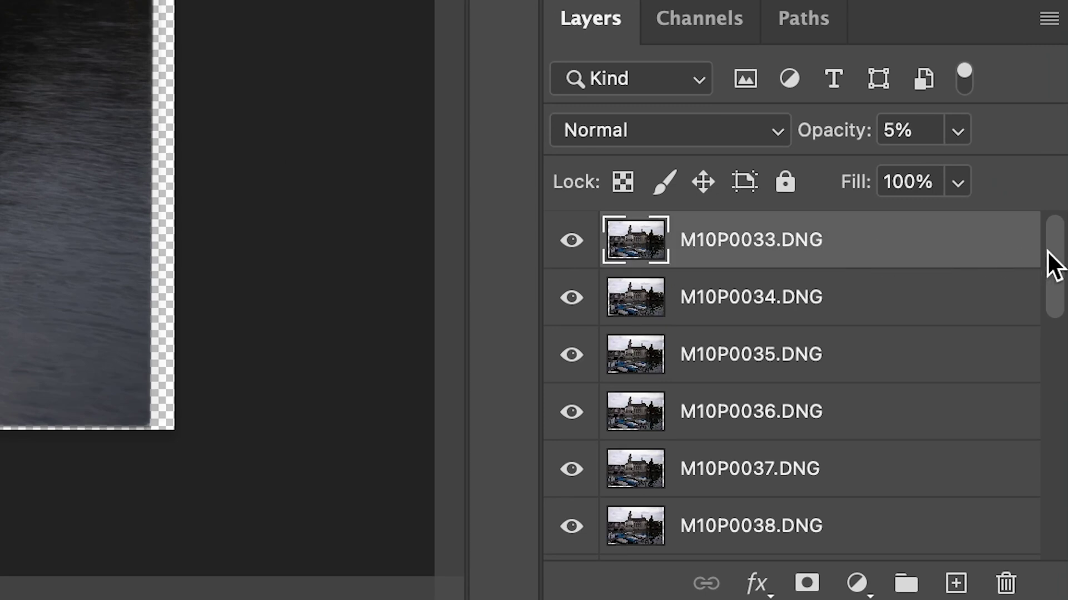
pyautogui.moveTo(1056, 258); pyautogui.dragTo(1060, 566)
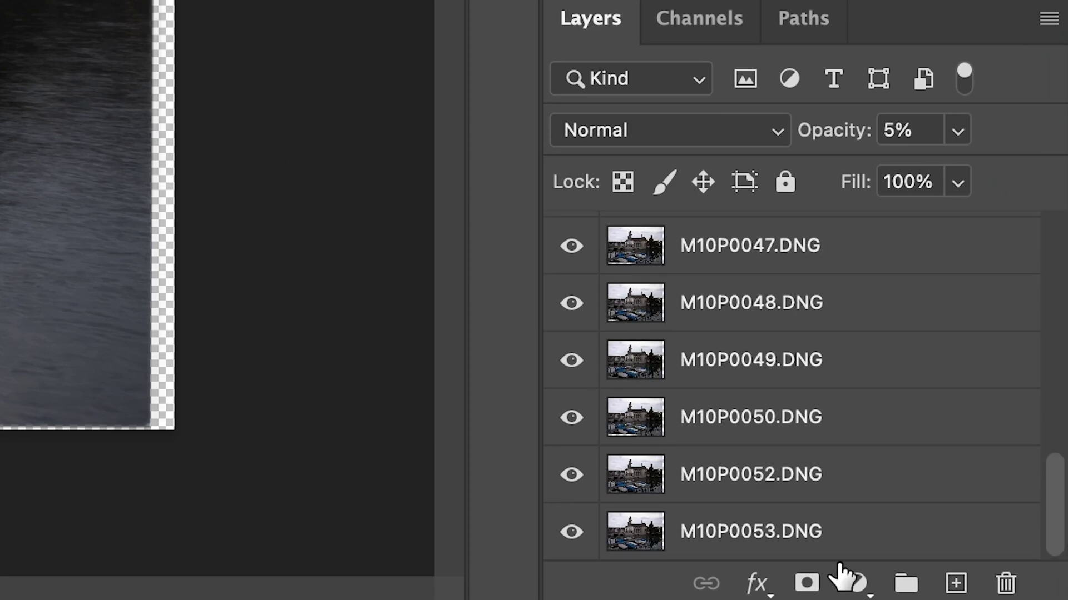
pyautogui.keyDown('shift'); pyautogui.click(754, 540); pyautogui.keyUp('shift')
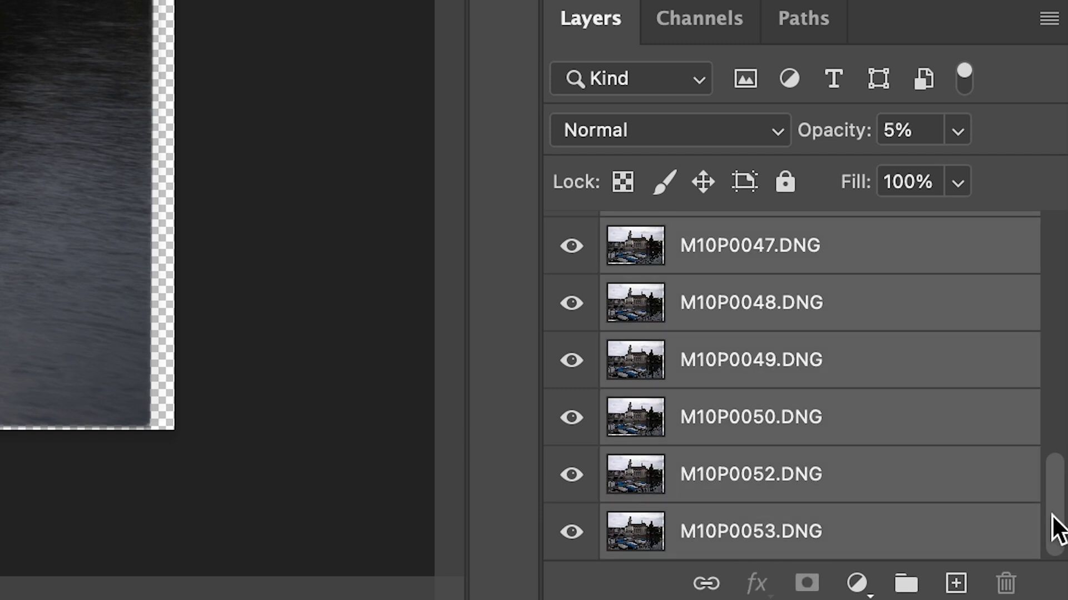
# Flatten all the selected Zurich layers into one image.
pyautogui.moveTo(1059, 514); pyautogui.dragTo(1063, 257)
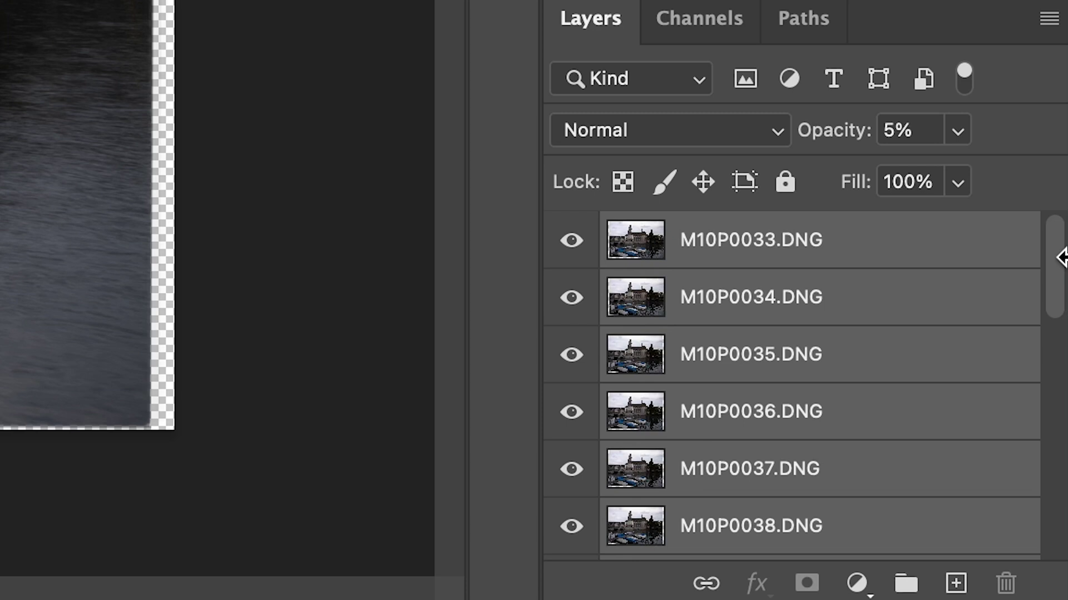
pyautogui.rightClick(862, 303)
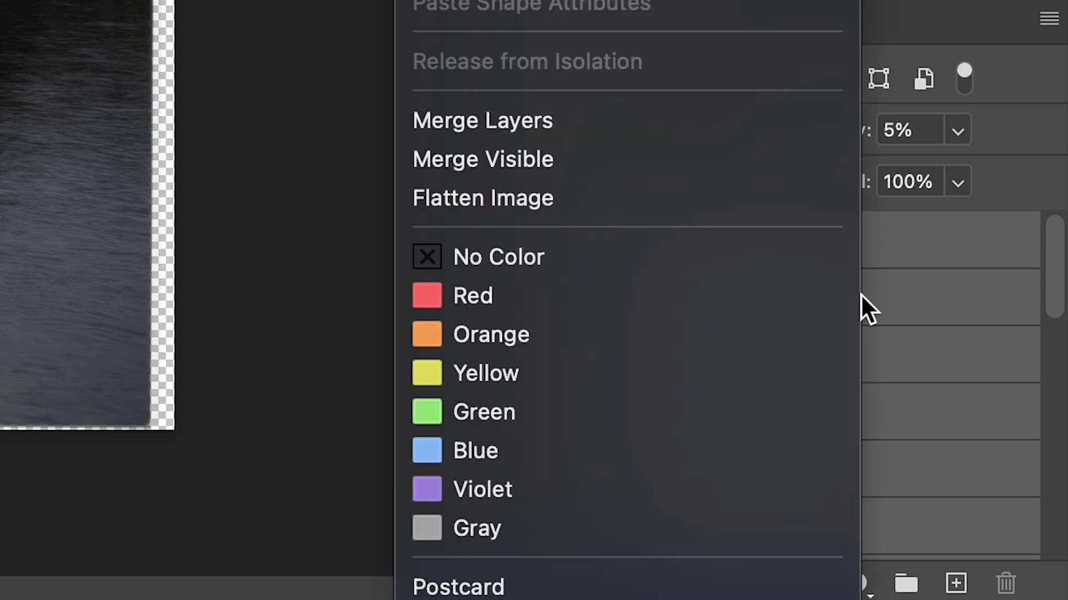
pyautogui.click(656, 210)
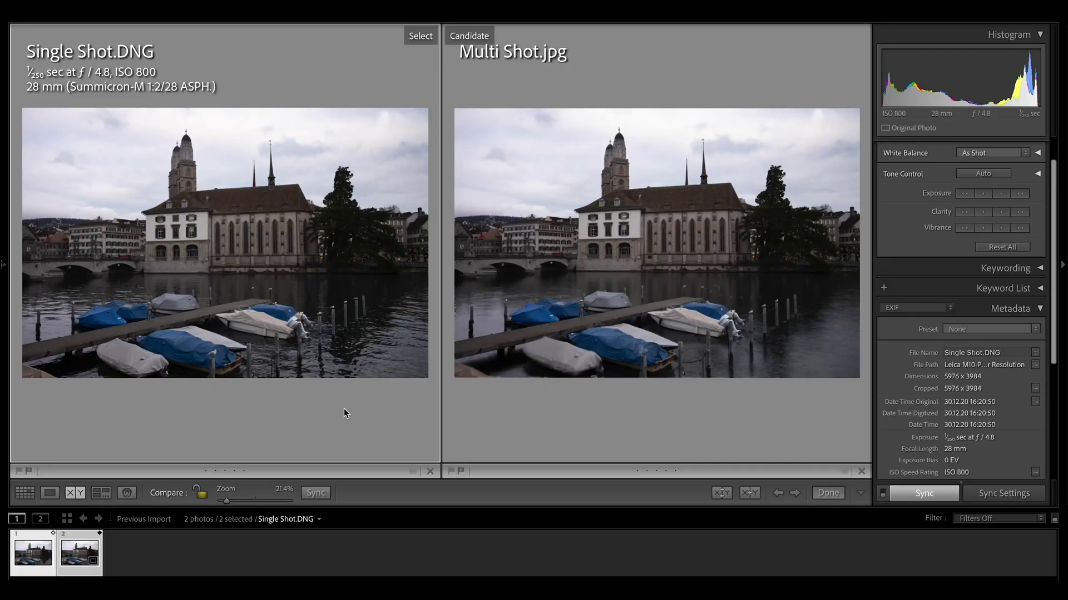
# Compare Multi Shot.jpg with Single Shot.DNG, then open Single Shot.DNG in the Develop module.
pyautogui.click(659, 89)
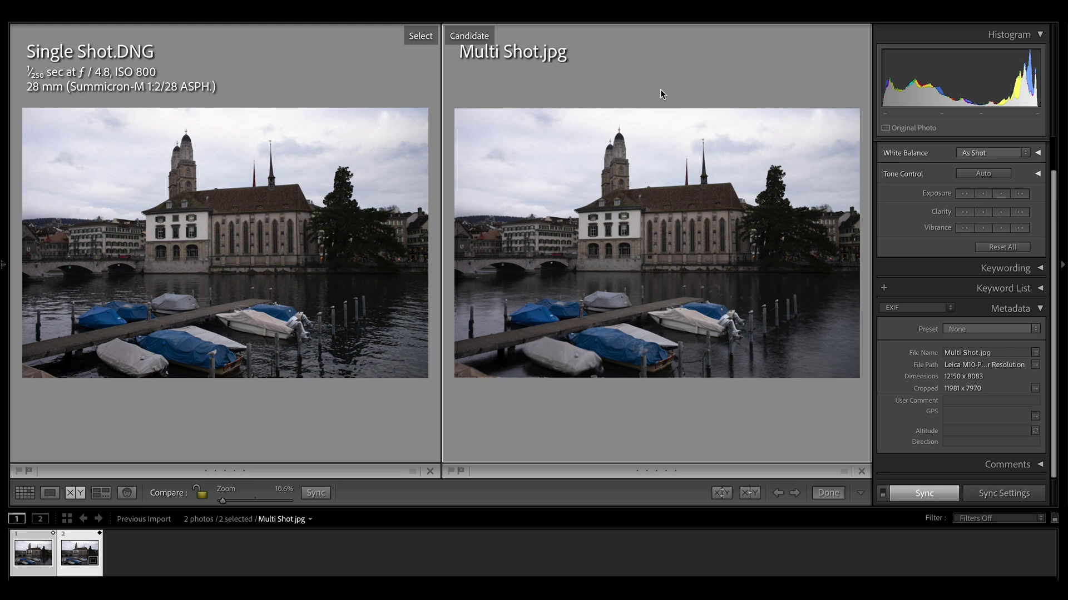
pyautogui.click(331, 66)
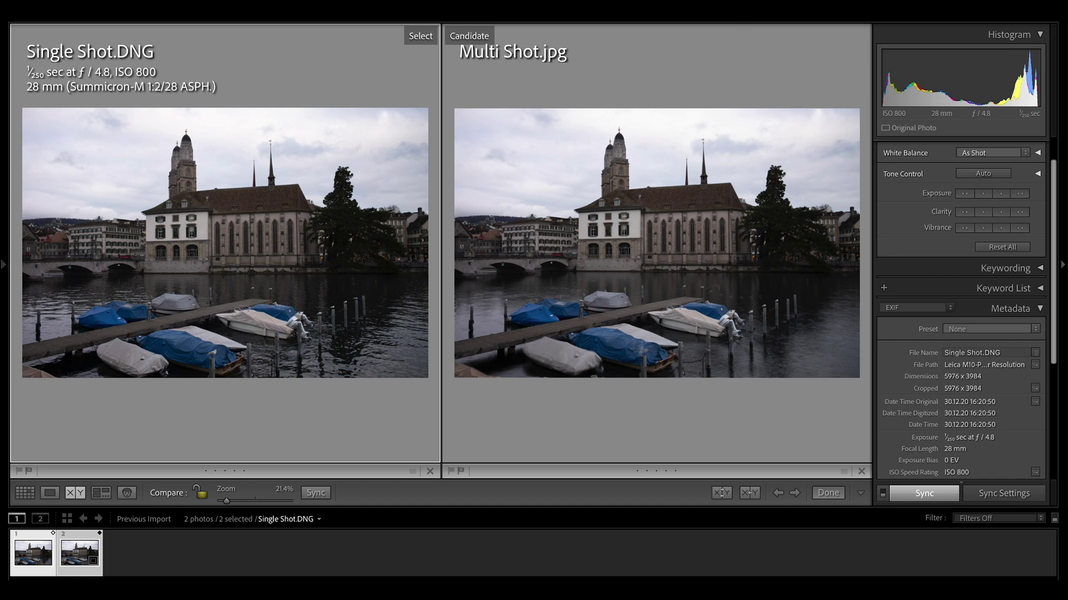
pyautogui.press('d')
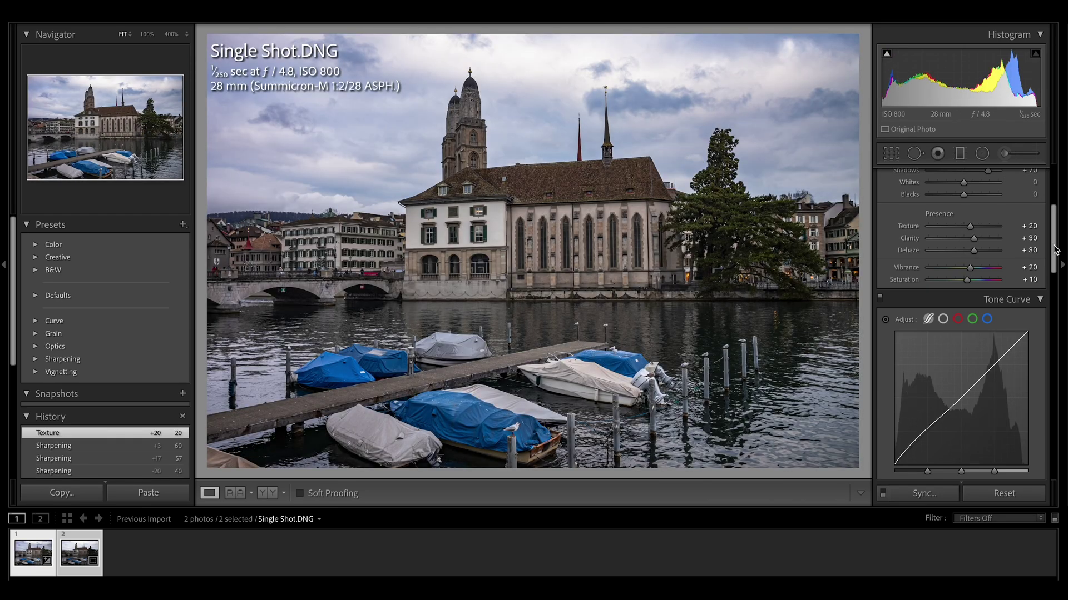
# Scroll through the Basic, Tone Curve and Detail panels to review the single shot's adjustments.
pyautogui.moveTo(1055, 248); pyautogui.dragTo(1058, 186)
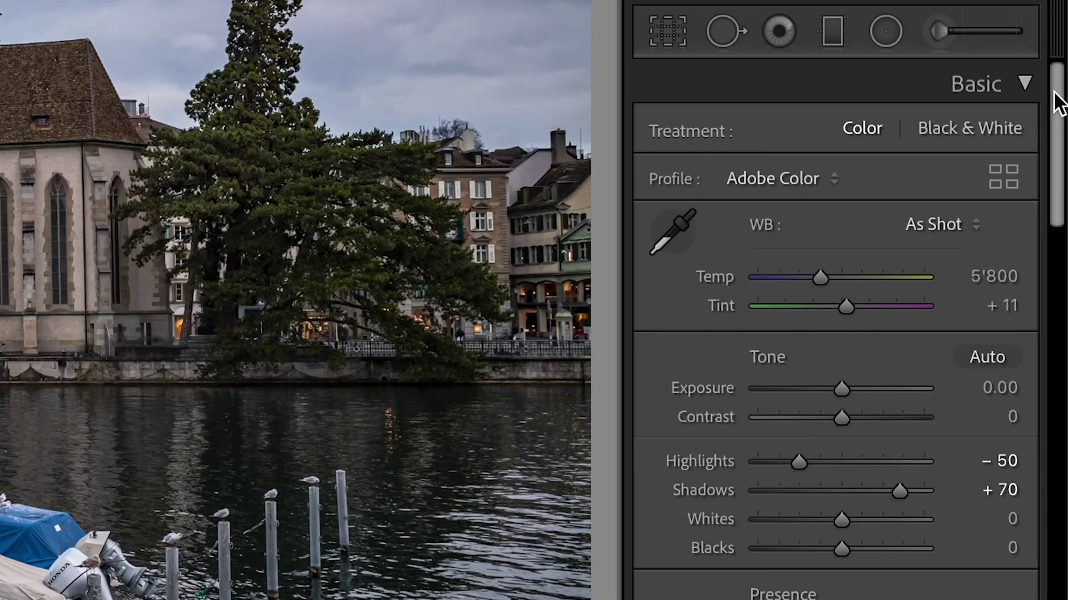
pyautogui.moveTo(1058, 103); pyautogui.dragTo(1064, 330)
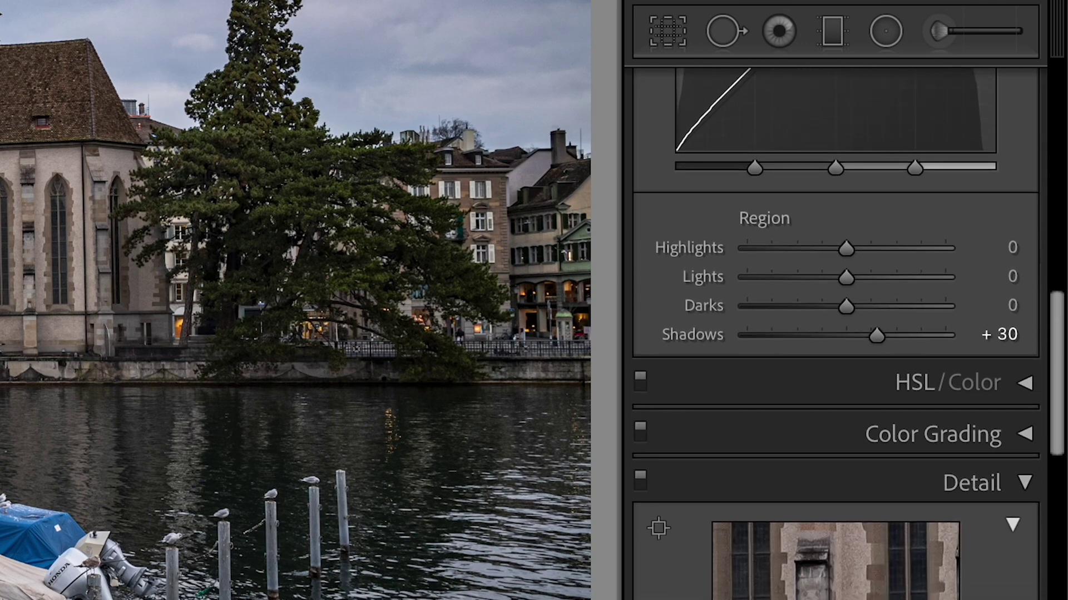
pyautogui.scroll(-3, 834, 333)
pyautogui.scroll(-8, 834, 333)
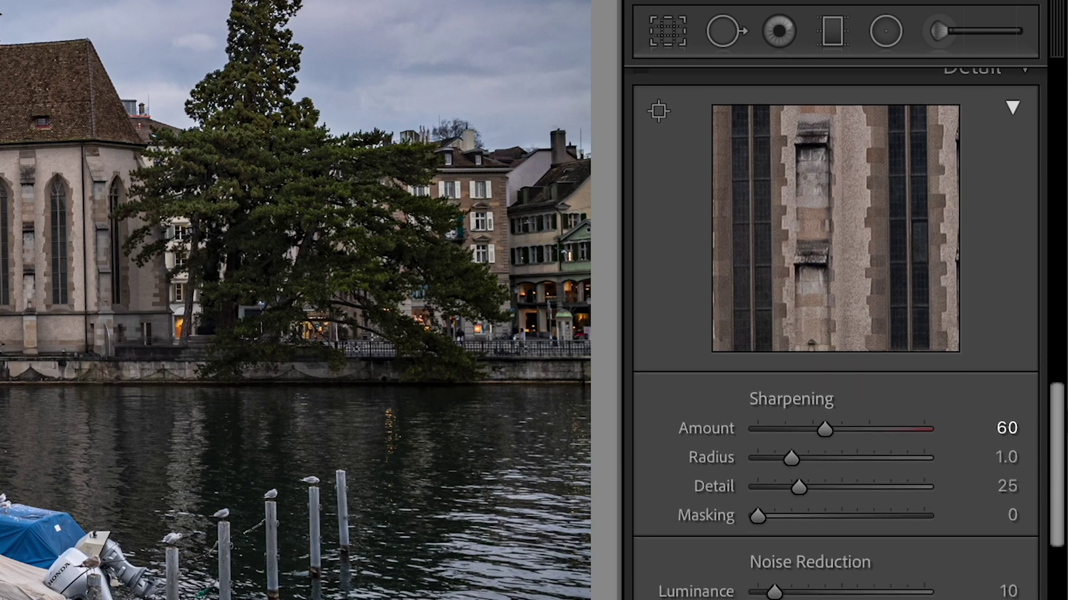
pyautogui.scroll(-1, 834, 334)
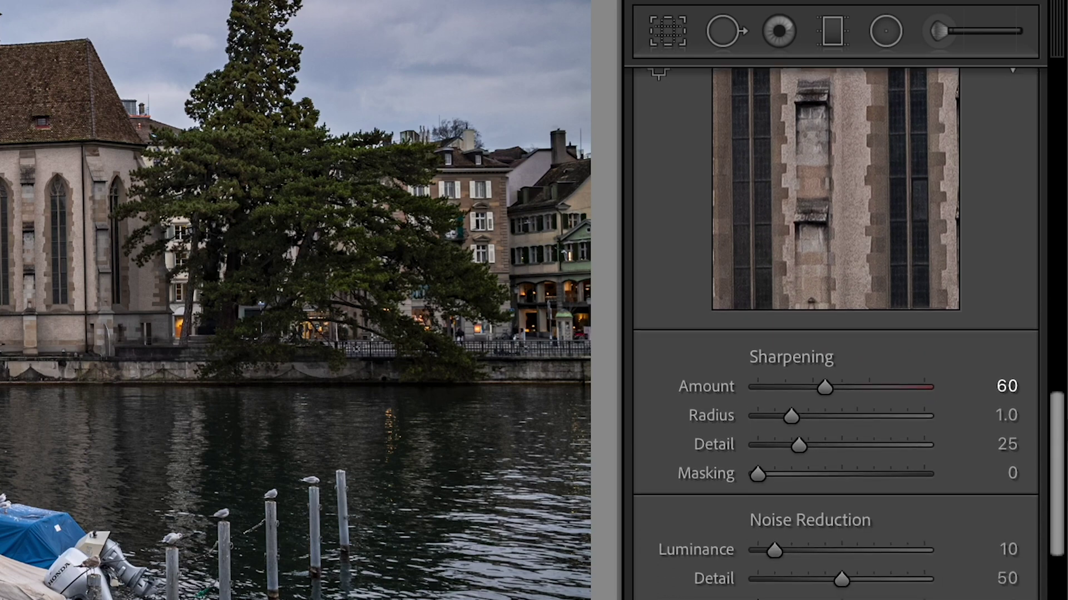
pyautogui.scroll(1, 834, 334)
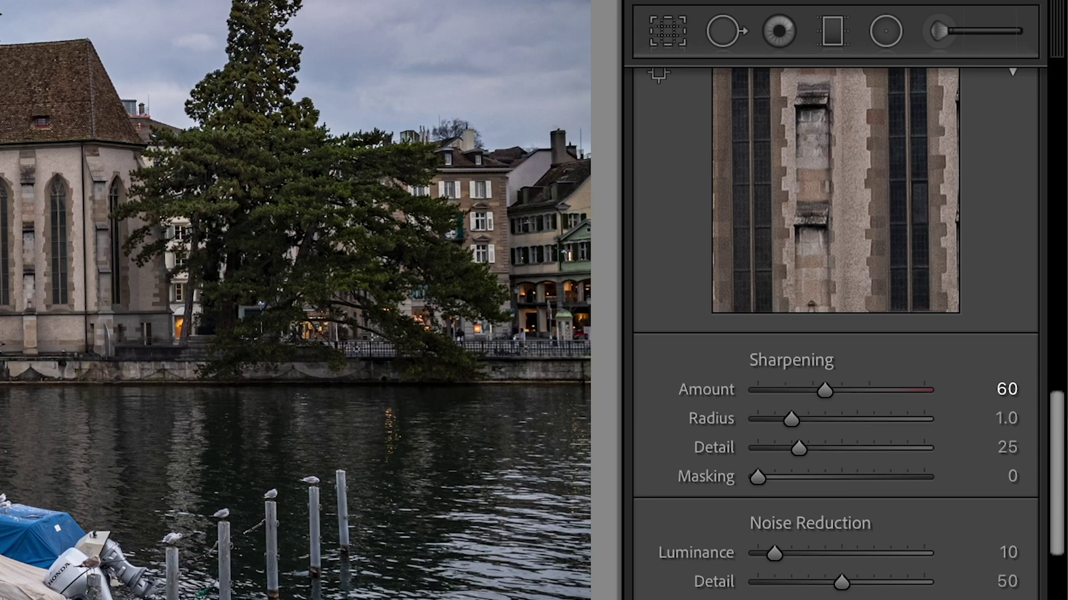
pyautogui.scroll(10, 834, 278)
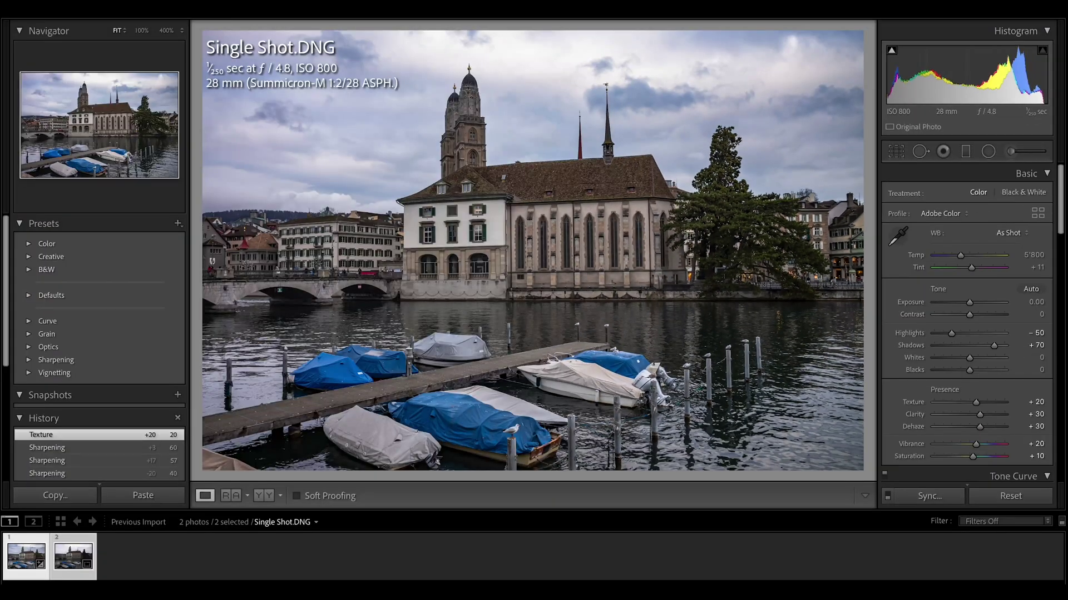
# Copy all of Single Shot.DNG's develop settings from the Library grid.
pyautogui.press('e')
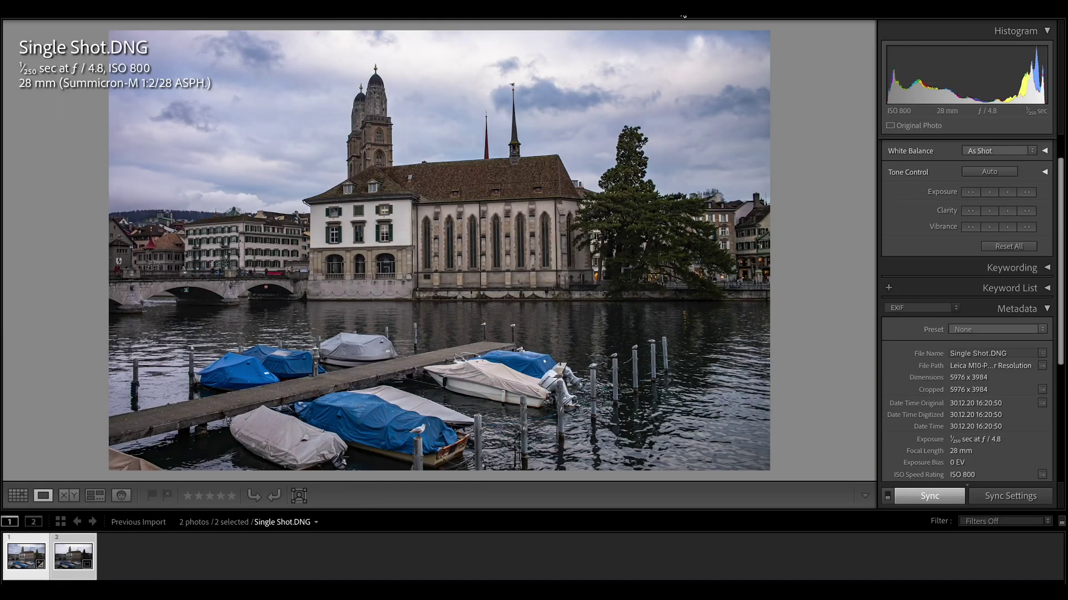
pyautogui.click(17, 495)
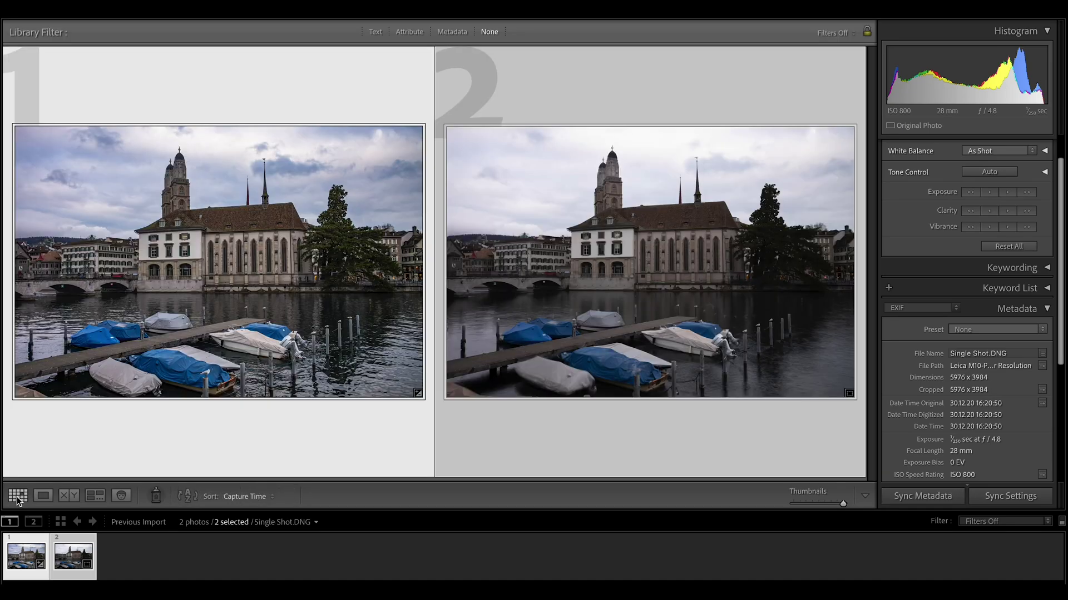
pyautogui.rightClick(428, 93)
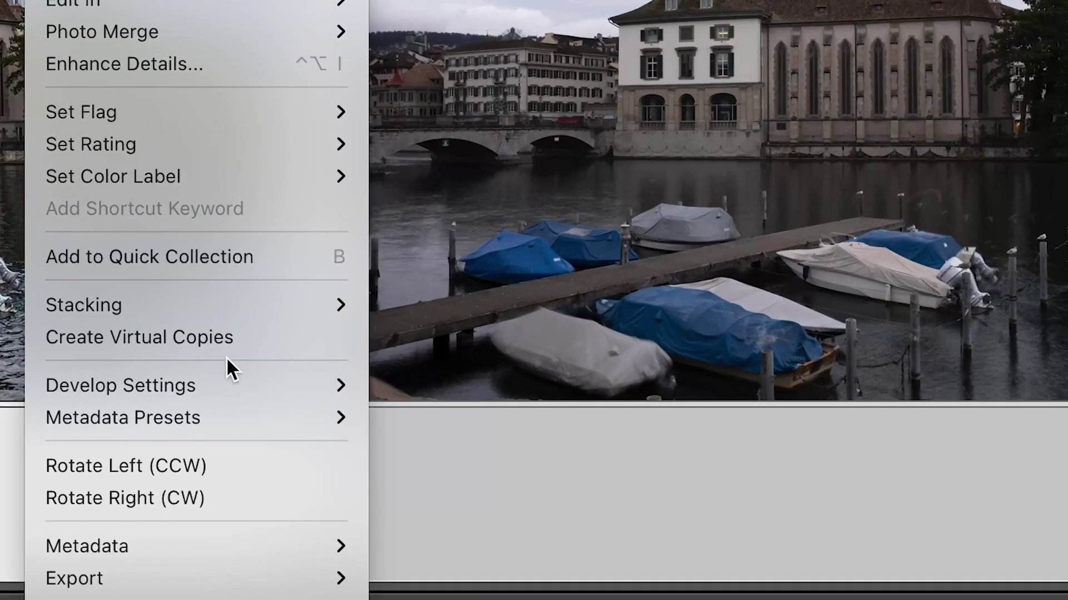
pyautogui.moveTo(364, 385)
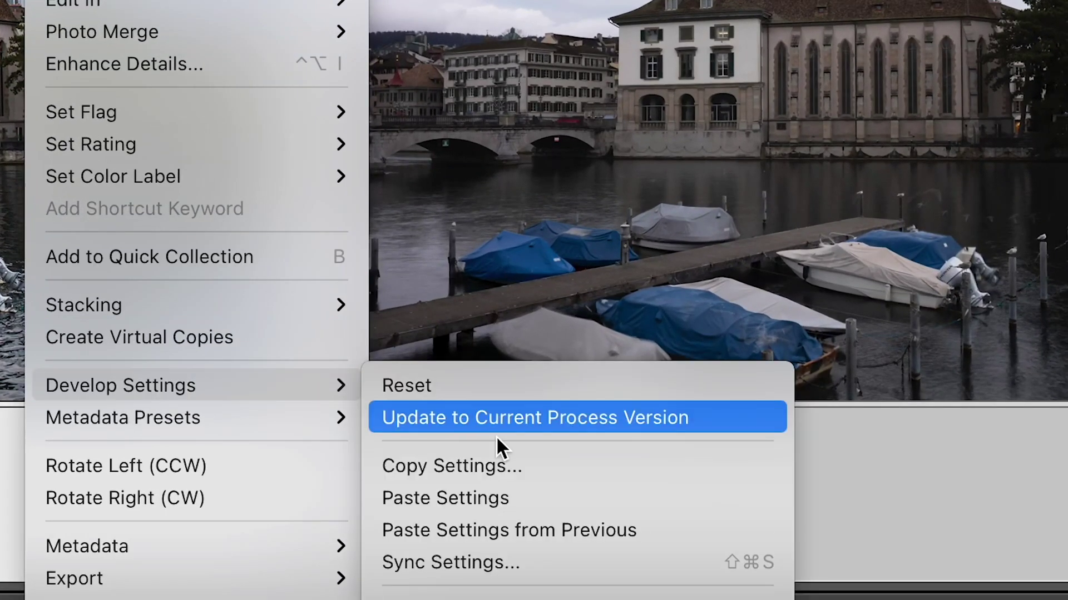
pyautogui.click(503, 466)
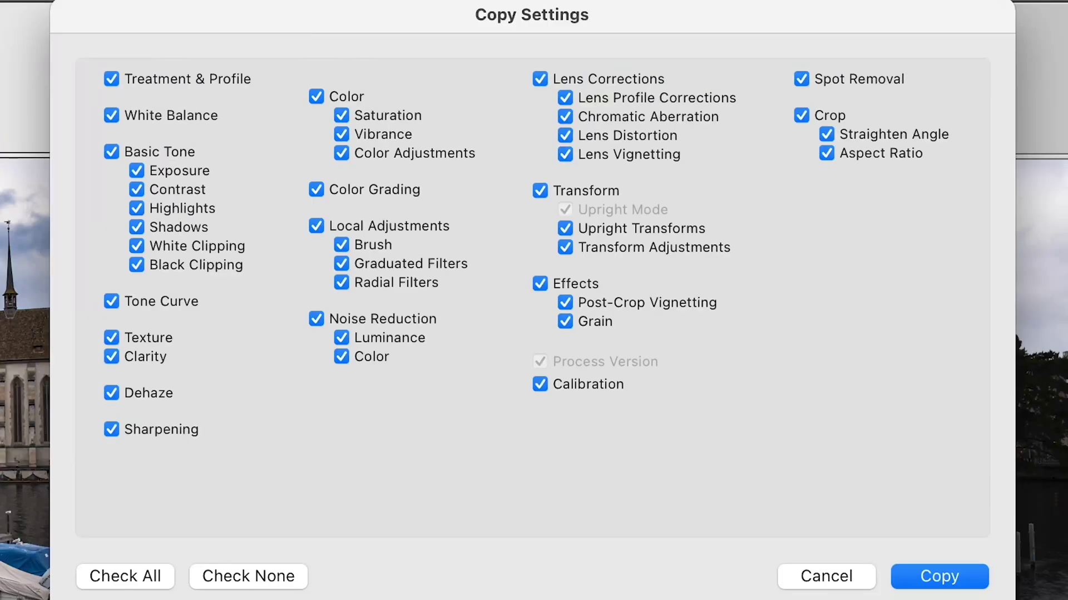
pyautogui.click(941, 577)
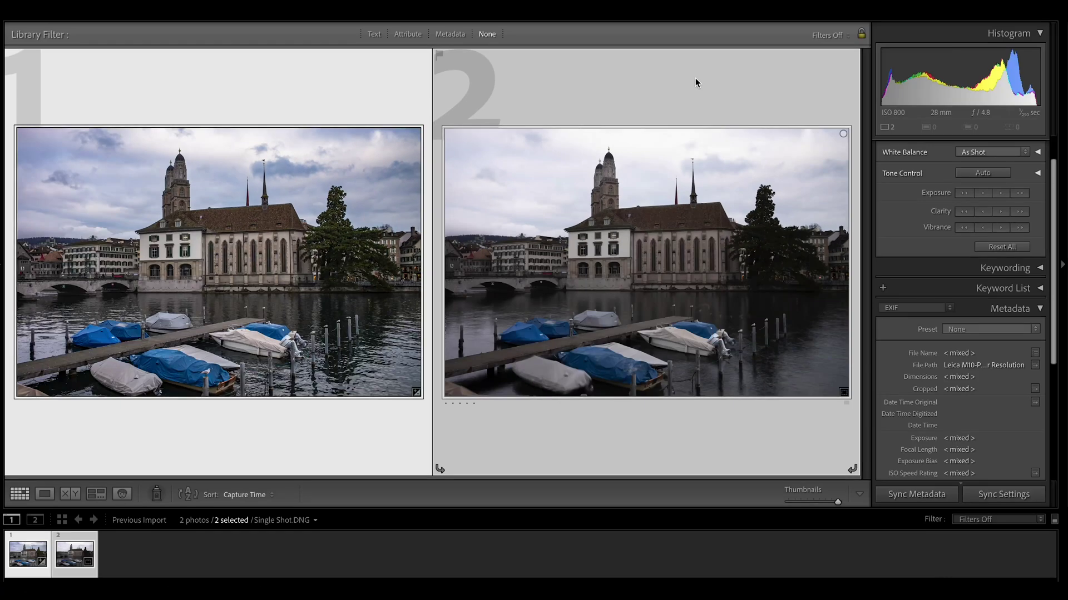
# Paste the copied develop settings onto Multi Shot.jpg.
pyautogui.click(696, 80)
pyautogui.rightClick(695, 81)
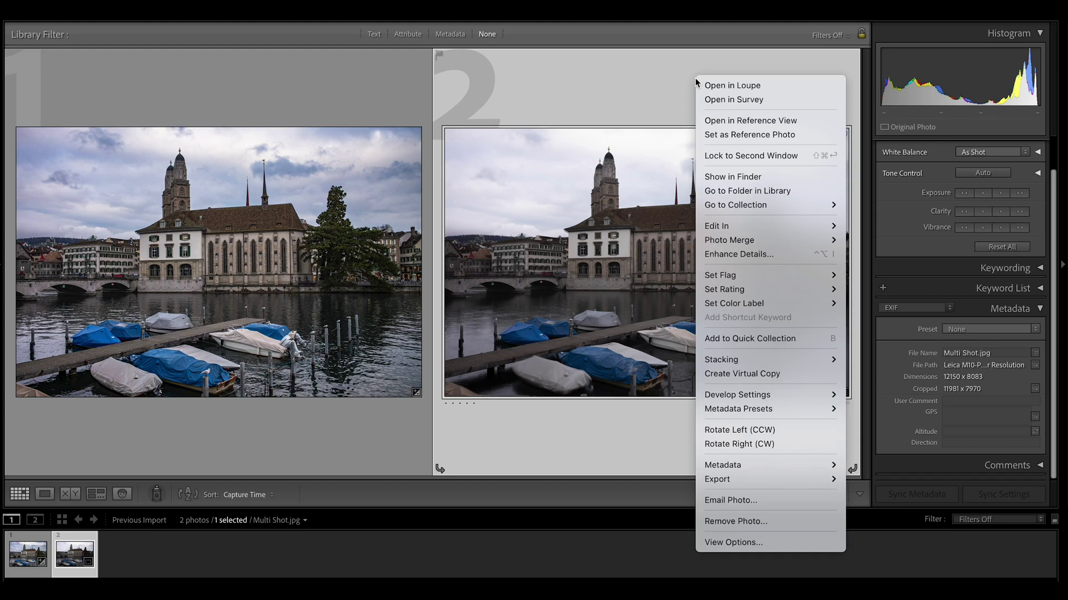
pyautogui.moveTo(746, 400)
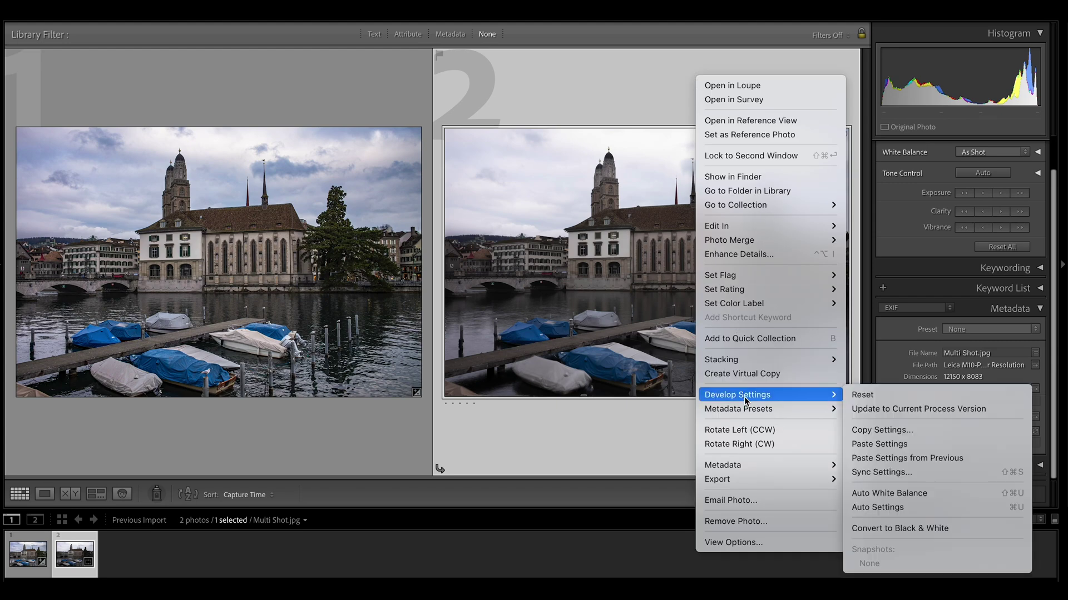
pyautogui.click(897, 445)
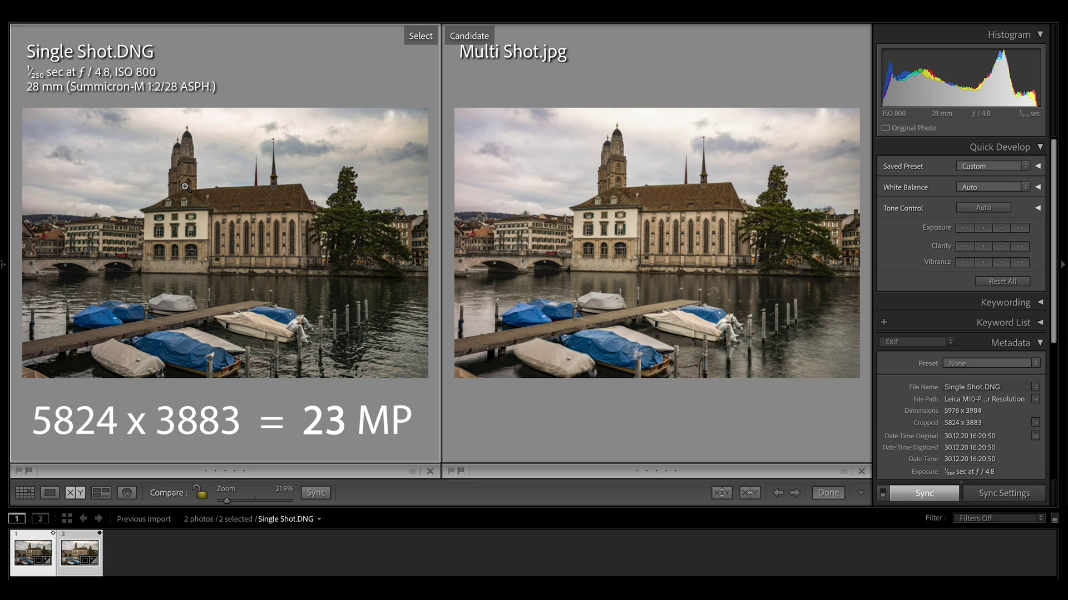
pyautogui.click(663, 75)
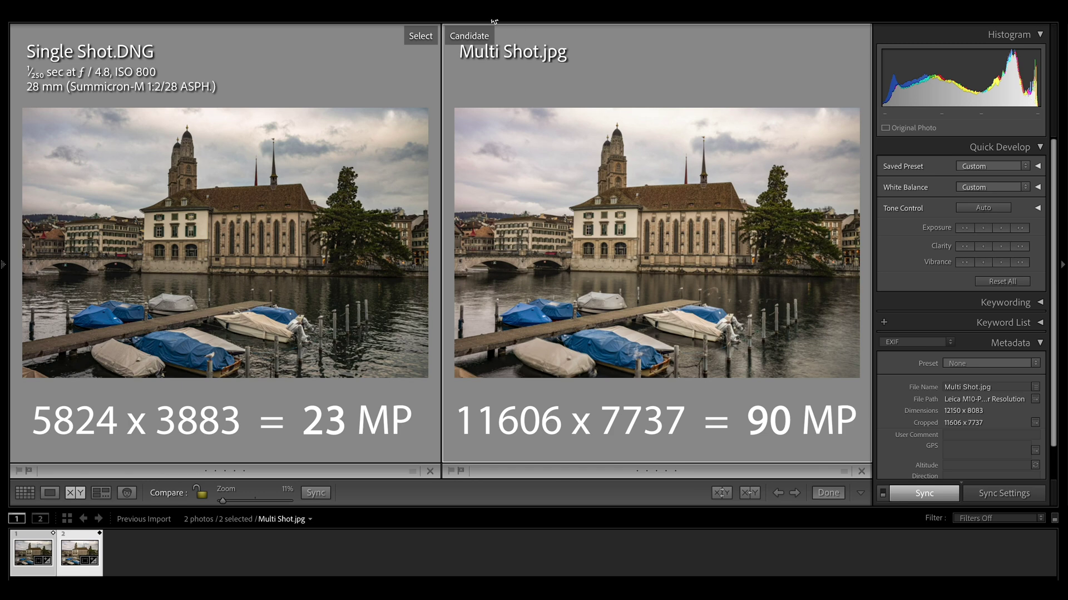
pyautogui.click(305, 82)
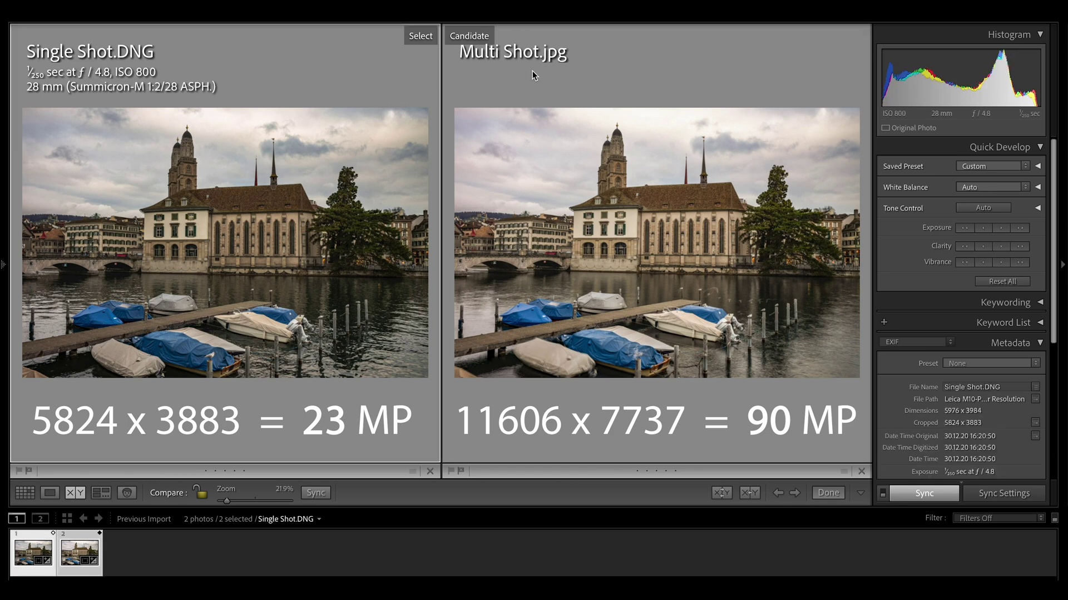
pyautogui.click(627, 75)
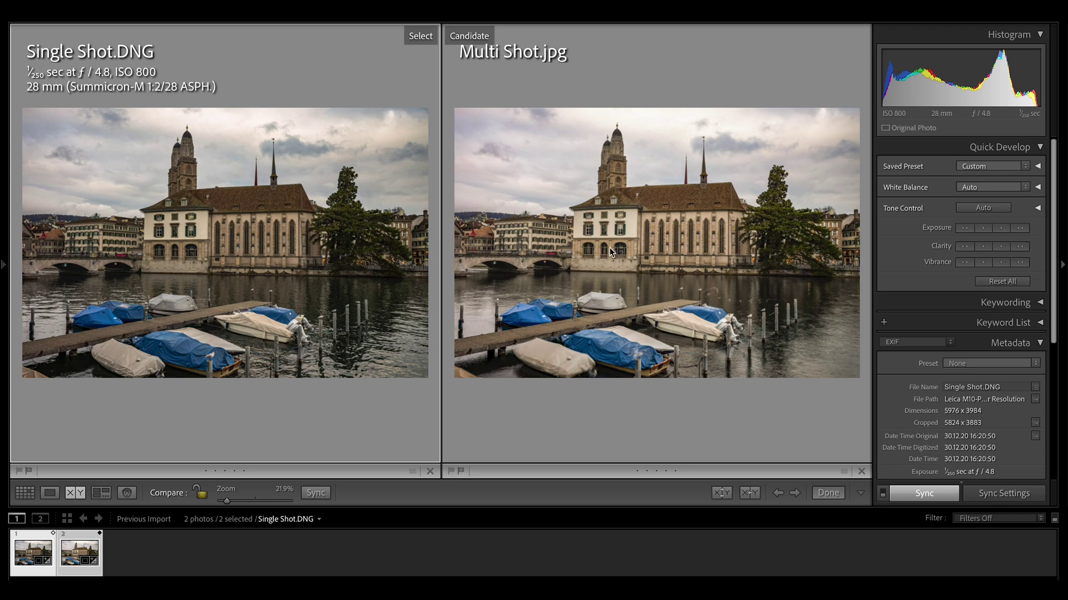
pyautogui.click(677, 72)
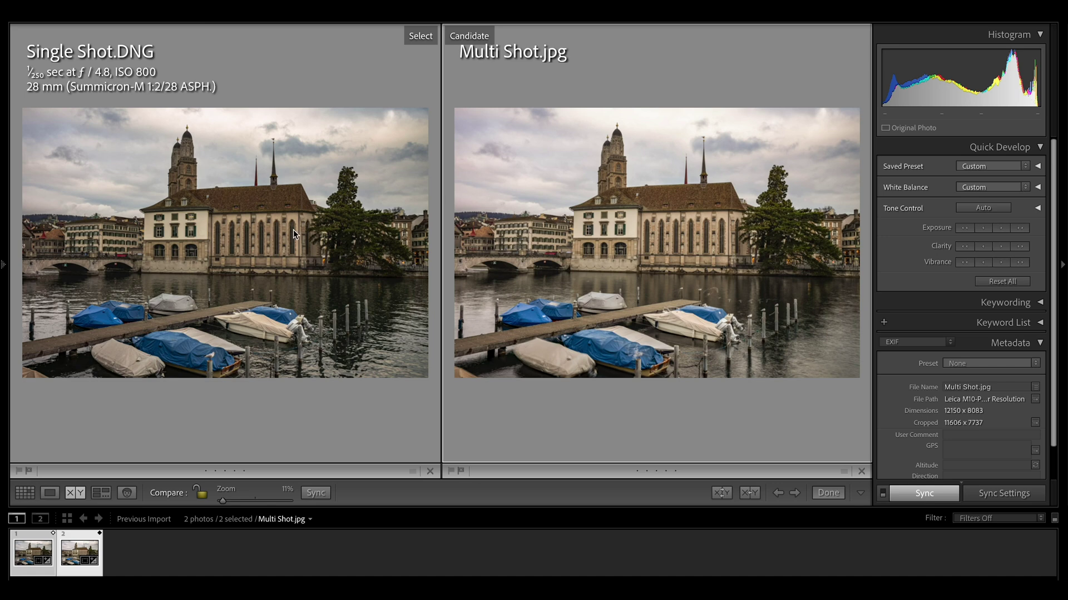
pyautogui.click(236, 235)
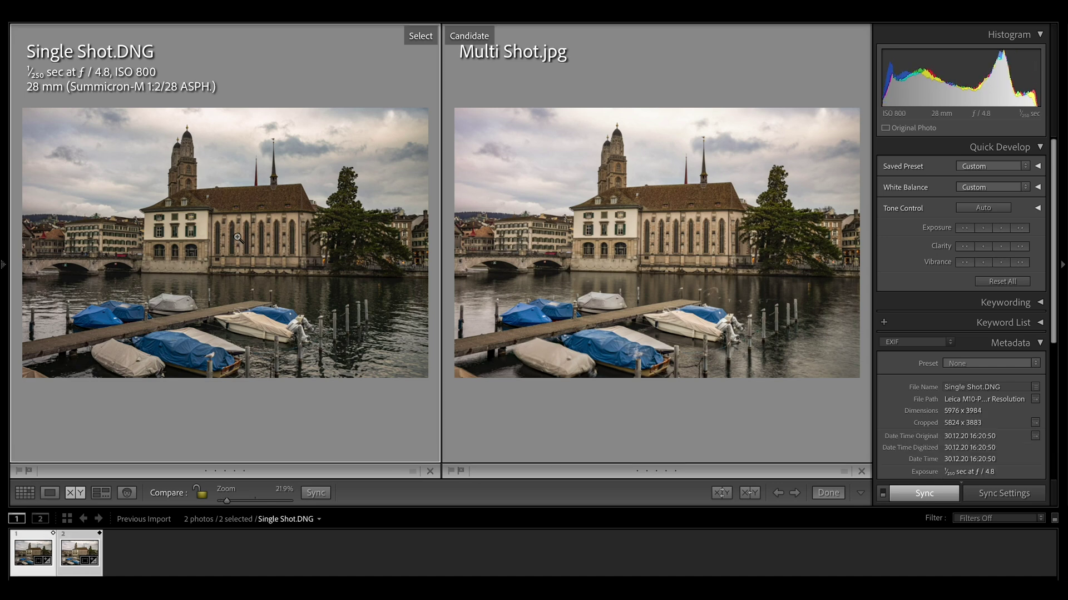
pyautogui.click(255, 290)
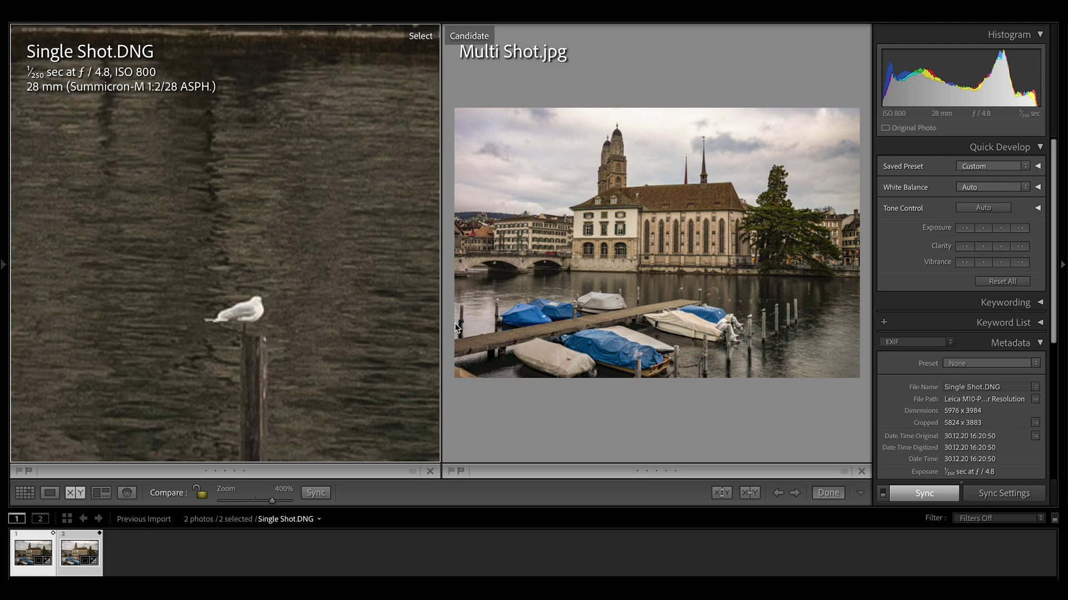
pyautogui.click(682, 288)
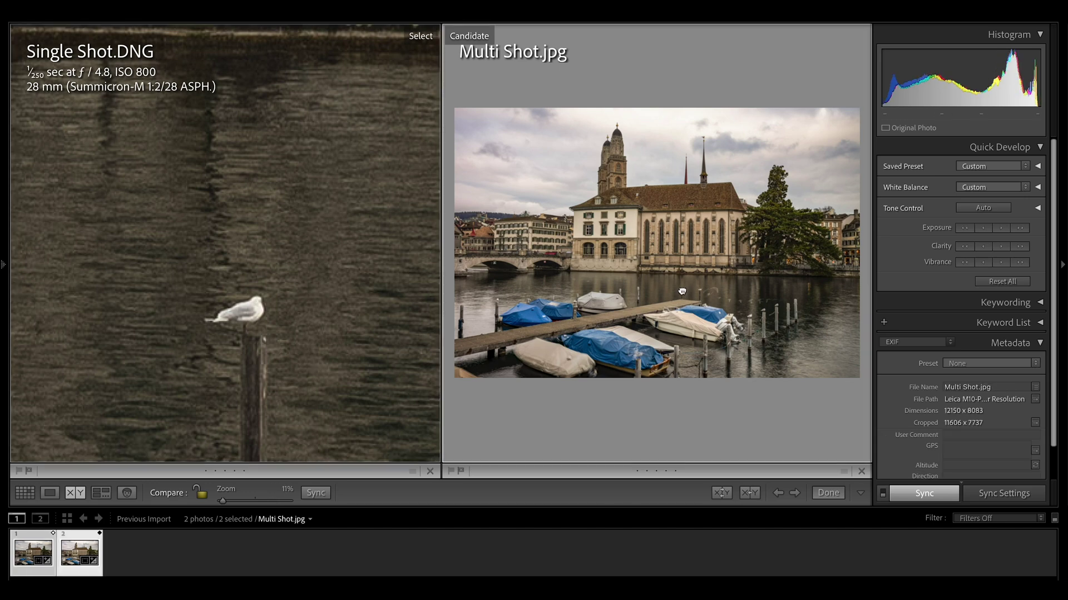
pyautogui.click(682, 290)
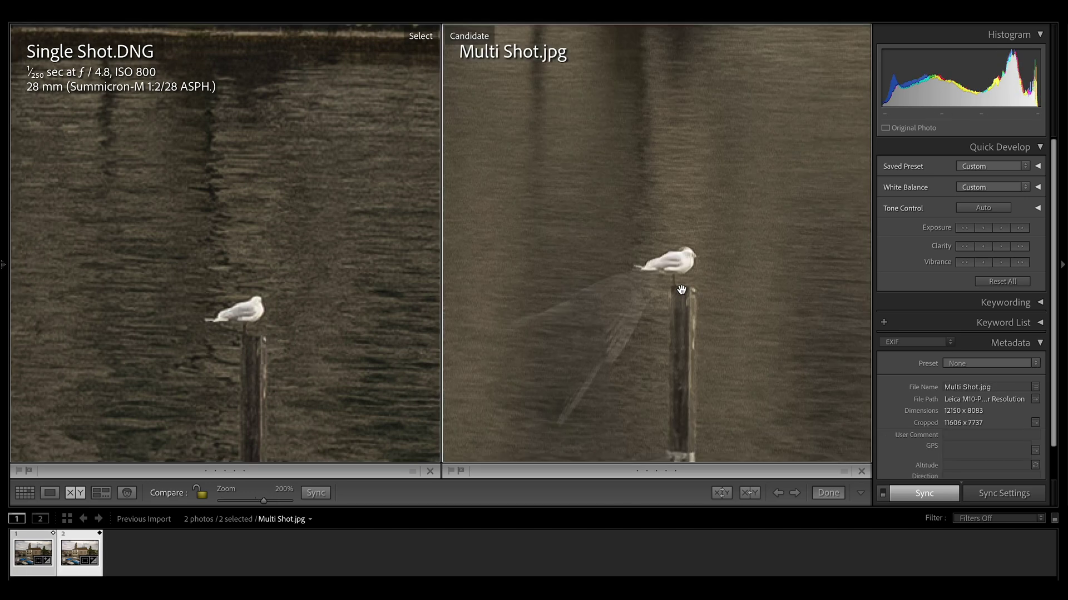
pyautogui.moveTo(682, 290); pyautogui.dragTo(691, 321)
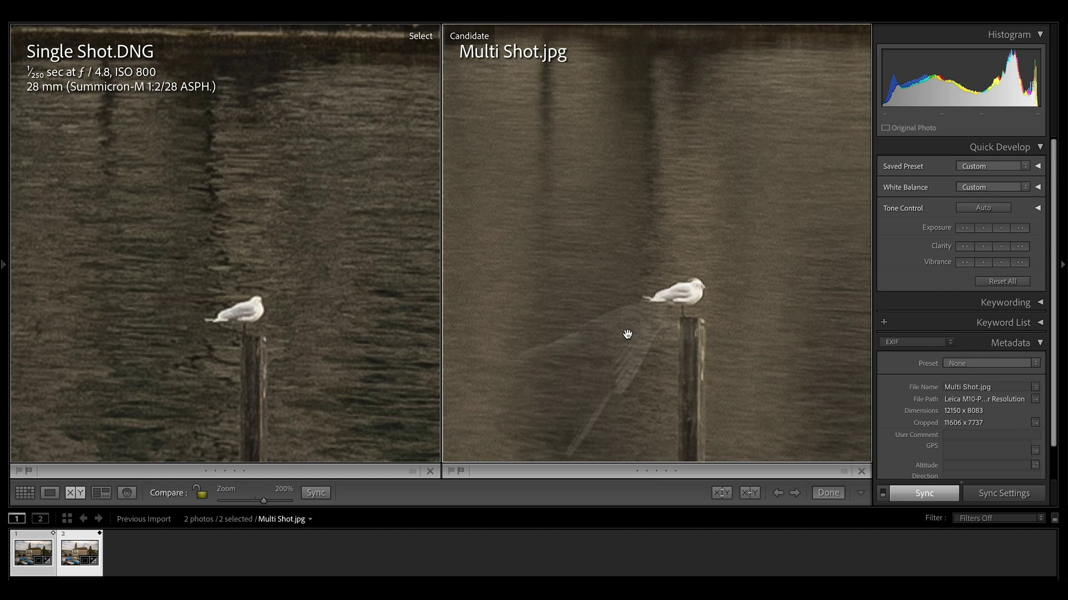
pyautogui.click(627, 334)
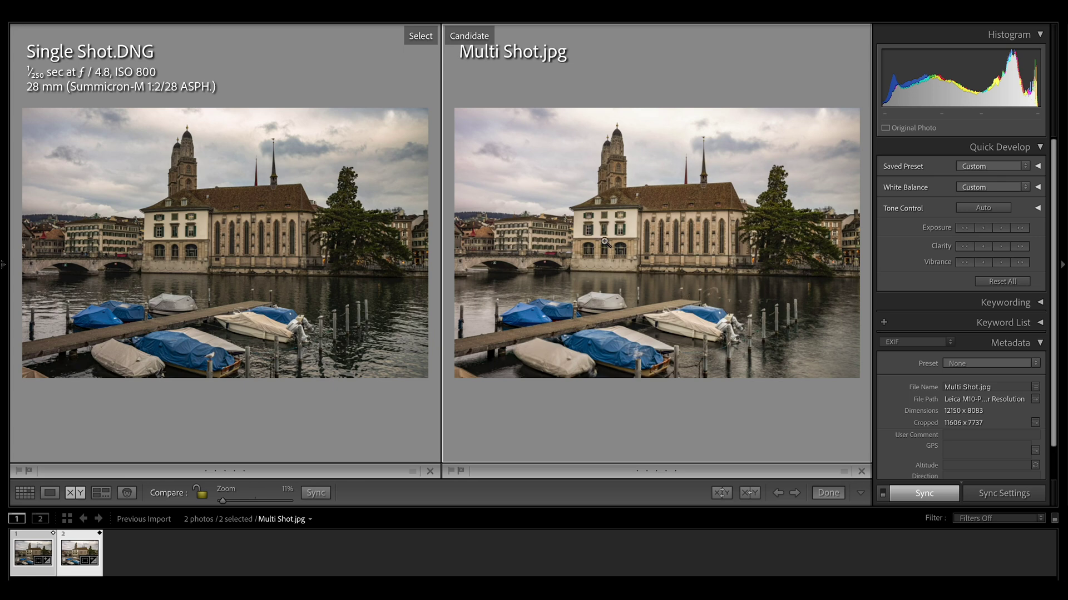
pyautogui.click(681, 288)
pyautogui.click(682, 288)
pyautogui.moveTo(646, 339); pyautogui.dragTo(646, 306)
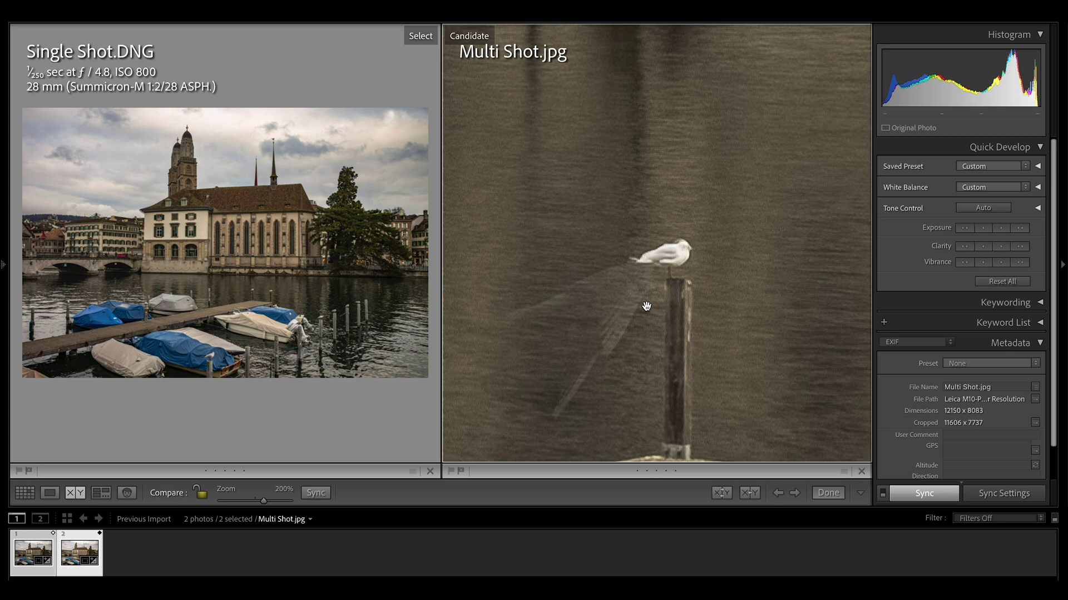
pyautogui.click(646, 306)
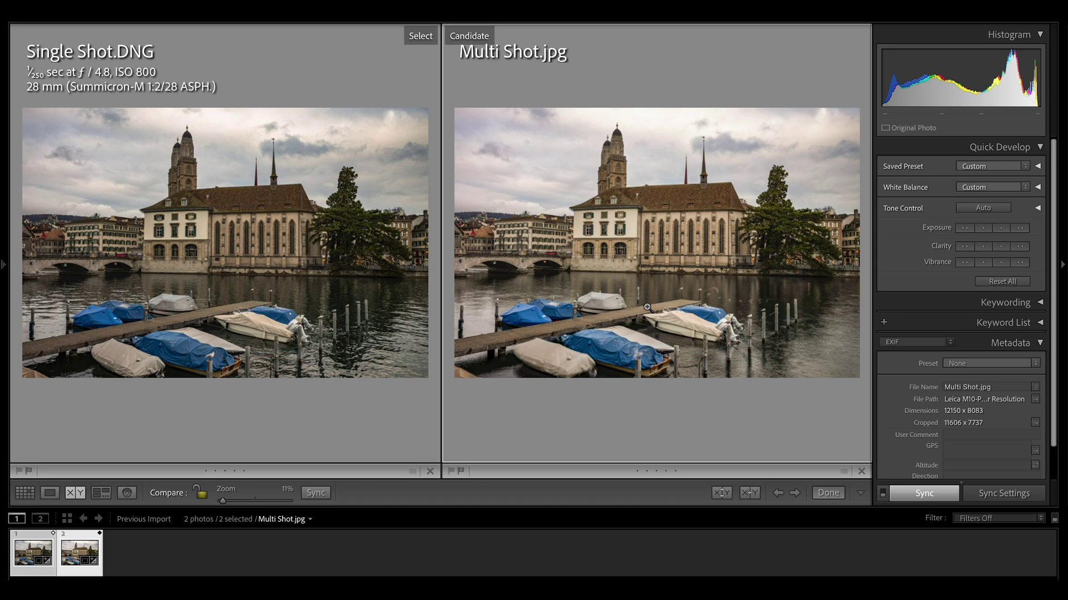
pyautogui.click(189, 254)
pyautogui.click(189, 251)
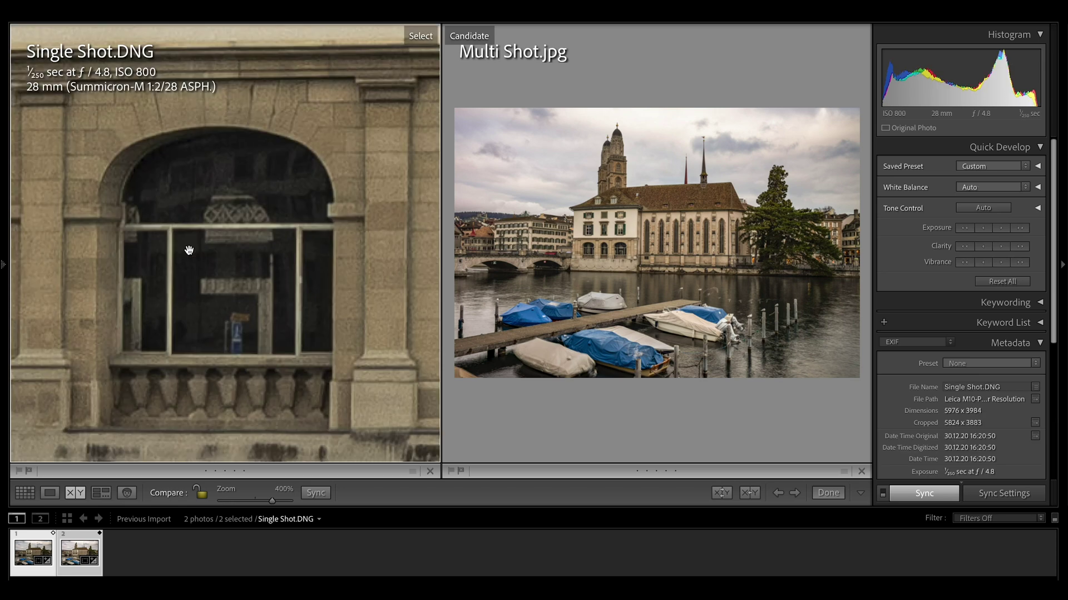
pyautogui.click(621, 251)
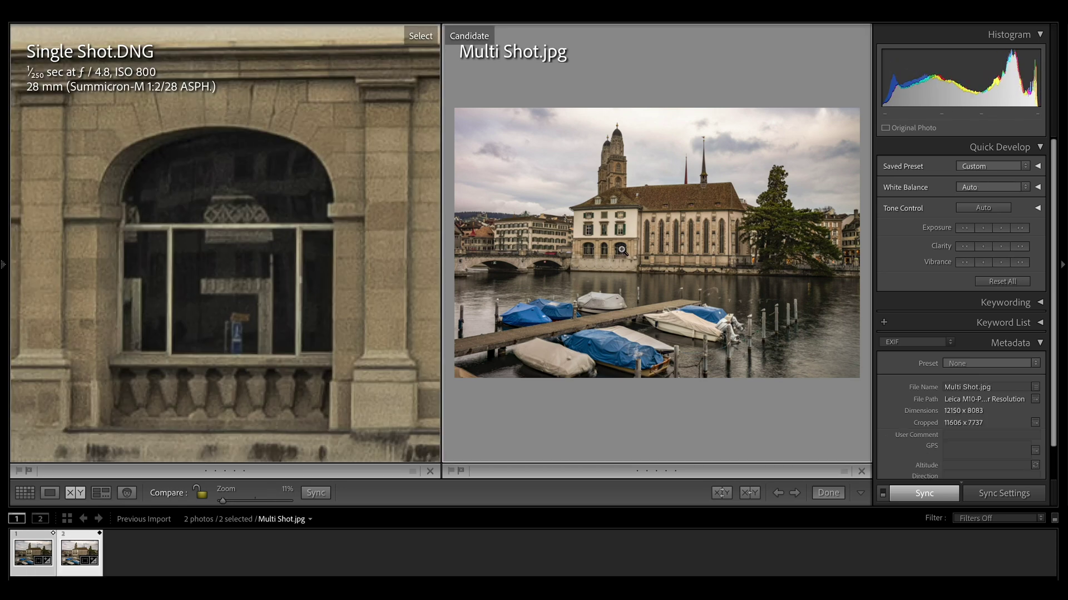
pyautogui.click(621, 249)
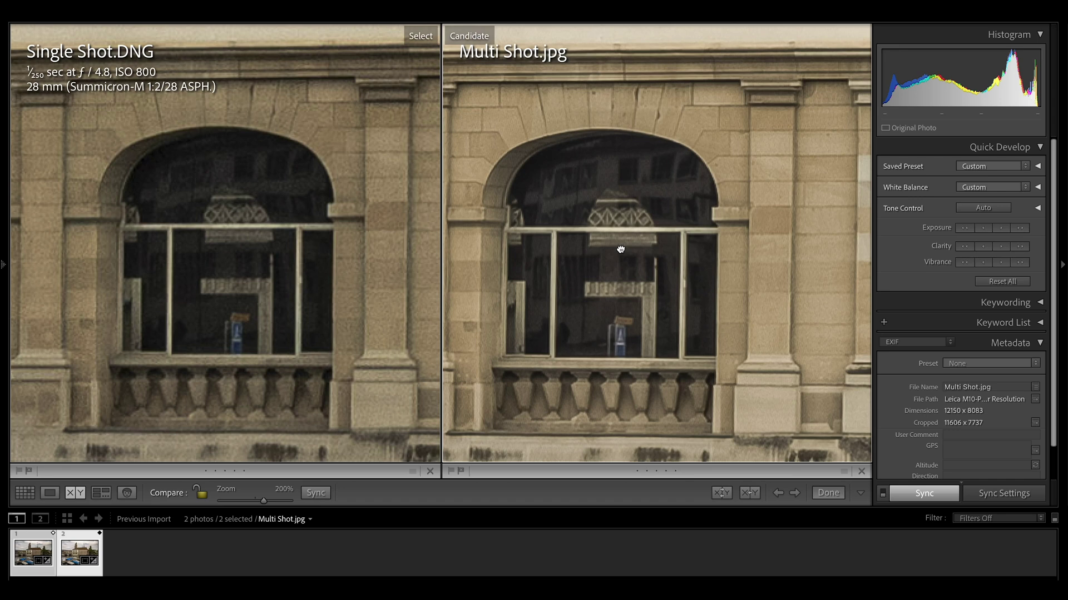
pyautogui.moveTo(621, 250); pyautogui.dragTo(657, 240)
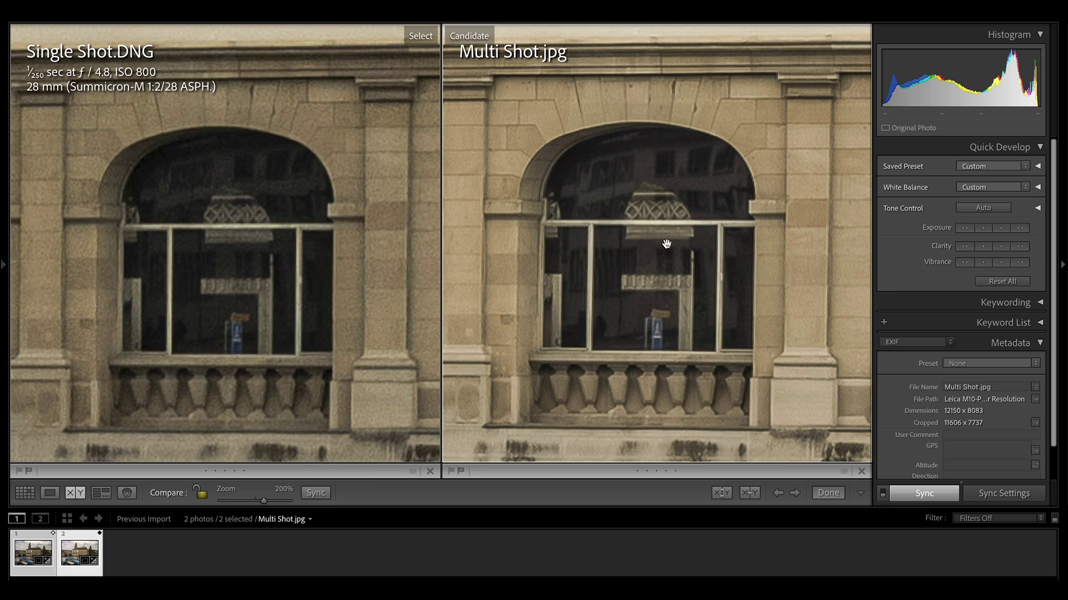
pyautogui.moveTo(666, 243); pyautogui.dragTo(666, 225)
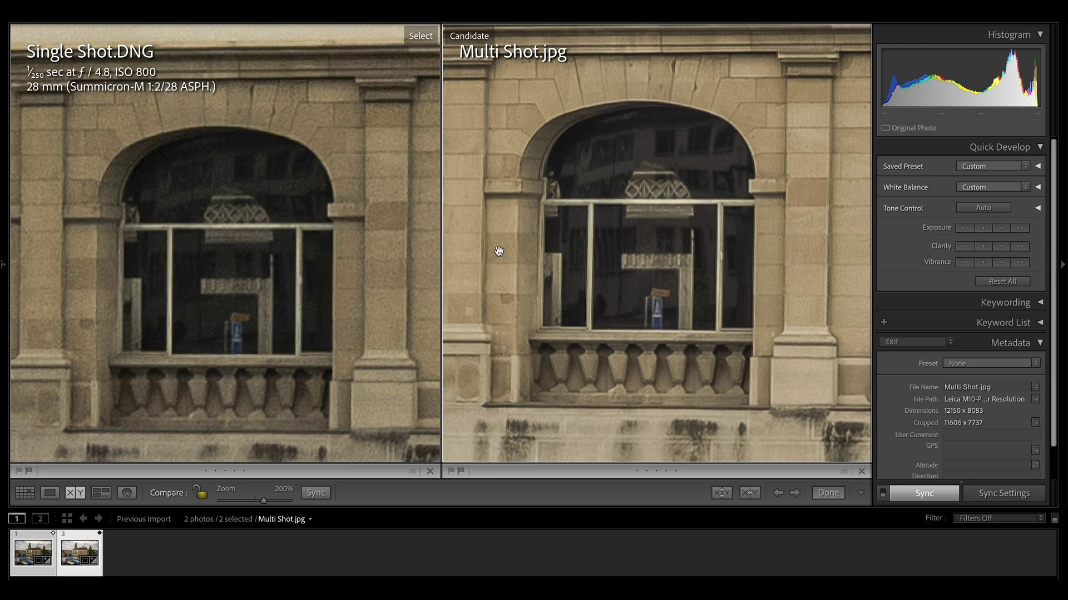
pyautogui.moveTo(315, 334); pyautogui.dragTo(311, 306)
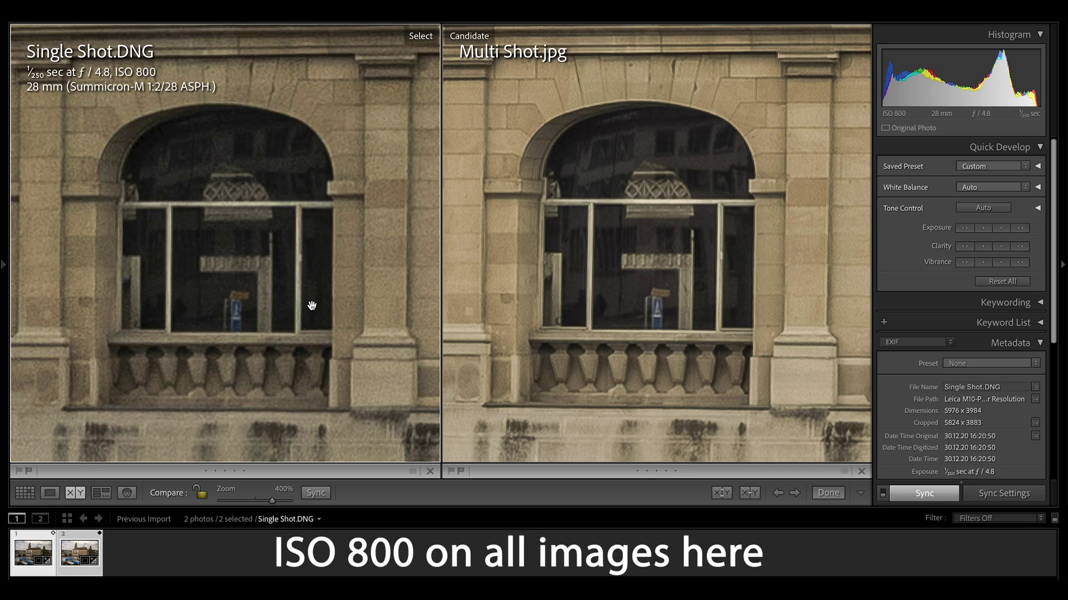
pyautogui.click(327, 198)
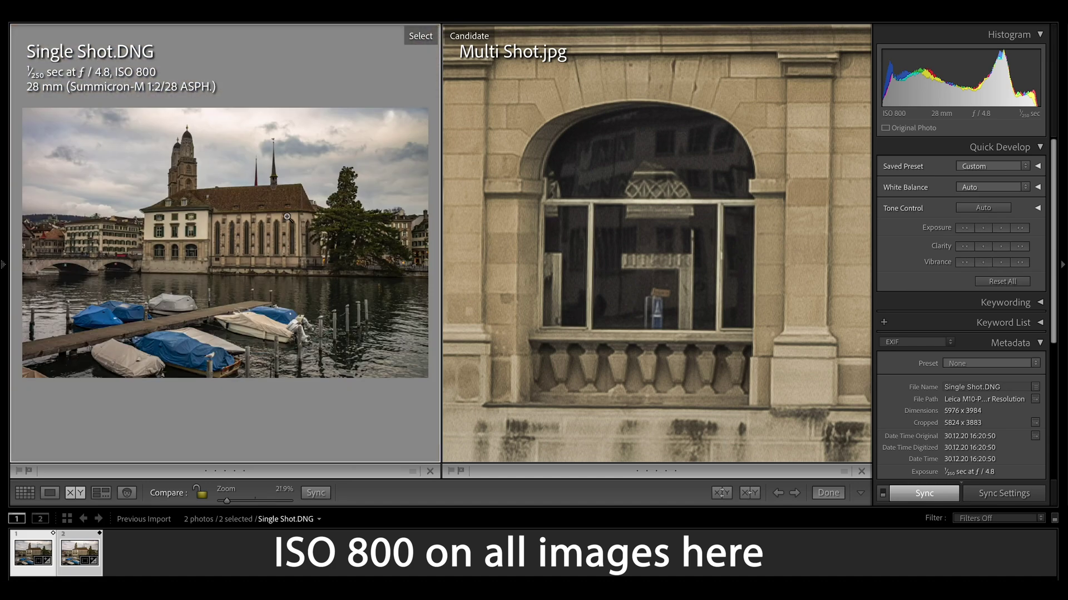
pyautogui.click(187, 259)
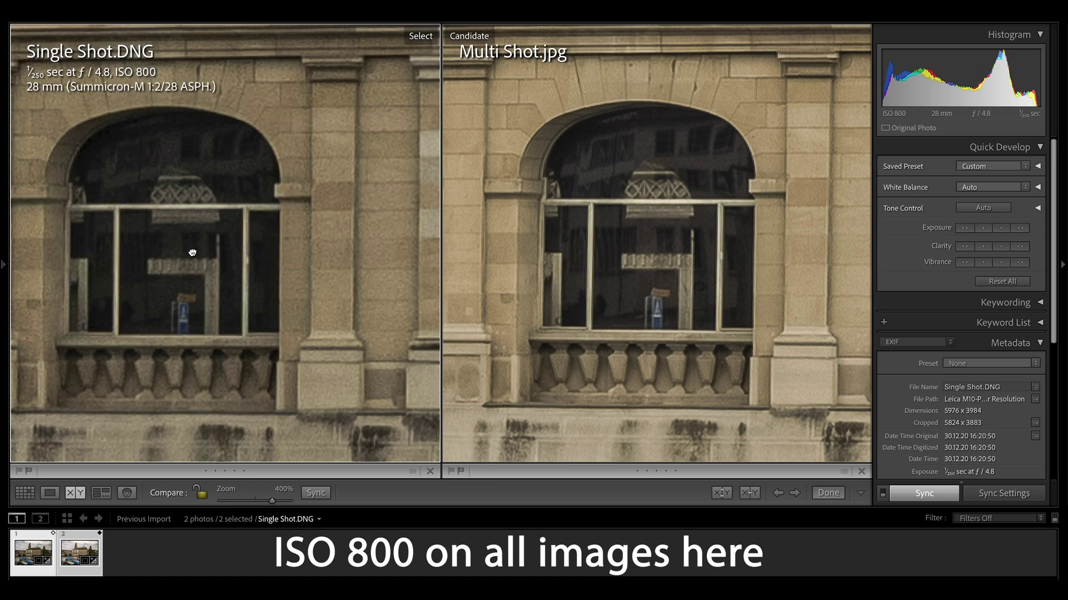
pyautogui.moveTo(190, 248); pyautogui.dragTo(228, 242)
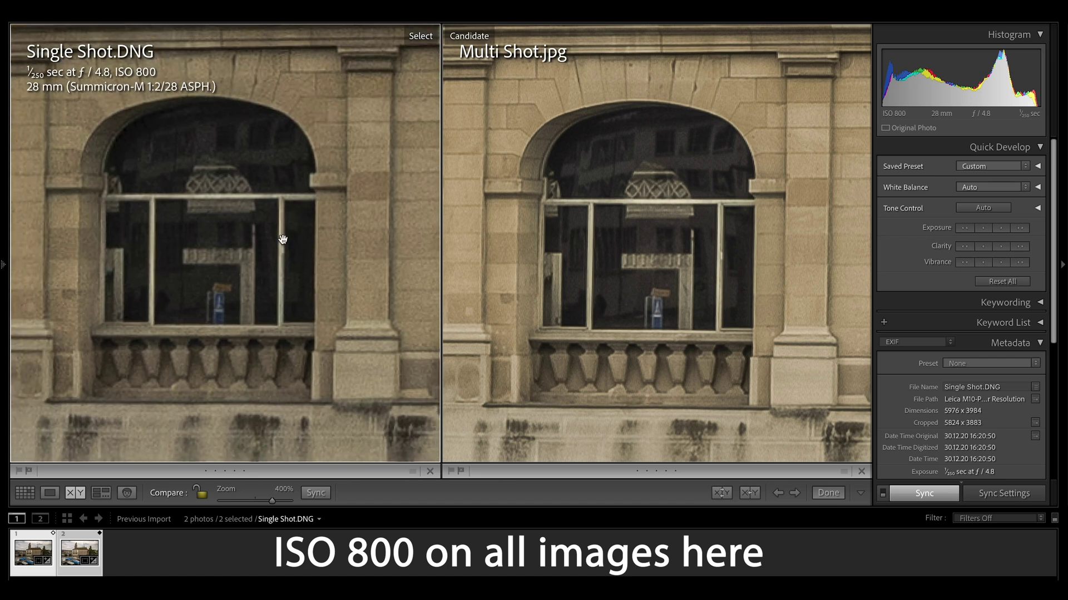
pyautogui.click(610, 180)
pyautogui.click(607, 178)
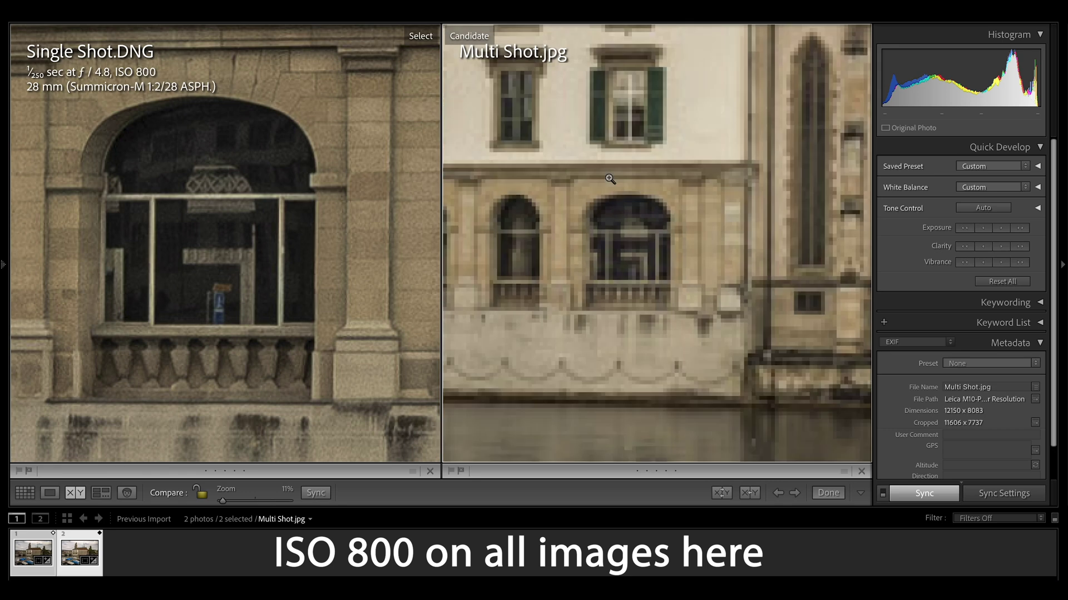
pyautogui.click(278, 233)
pyautogui.click(278, 233)
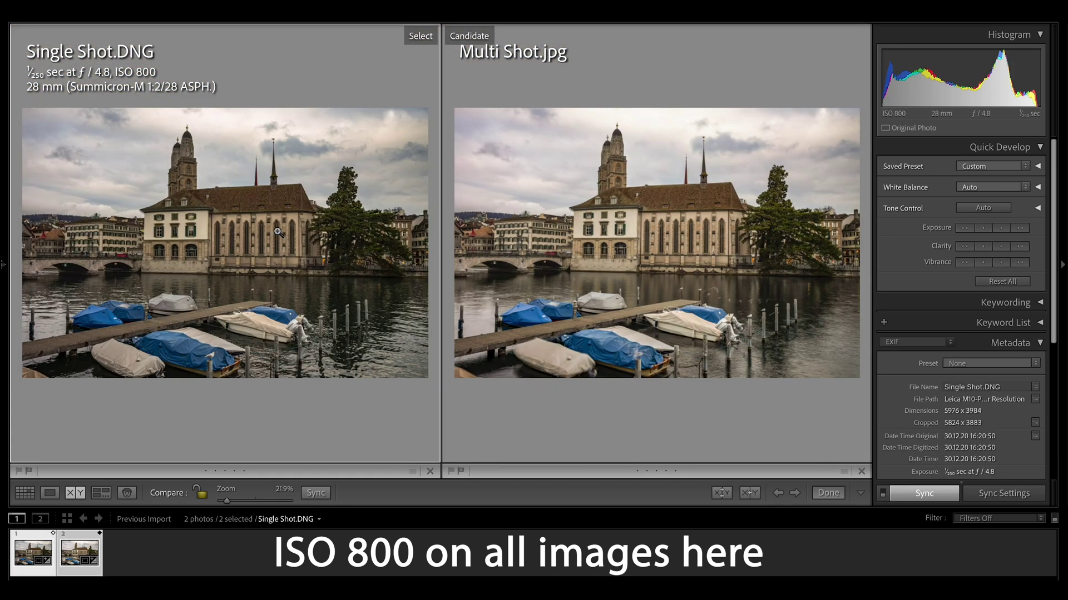
# Zoom Single Shot.DNG and Multi Shot.jpg in on the shuttered facade with street lamps, aligning both close-ups.
pyautogui.click(100, 235)
pyautogui.moveTo(100, 235); pyautogui.dragTo(171, 221)
pyautogui.click(529, 235)
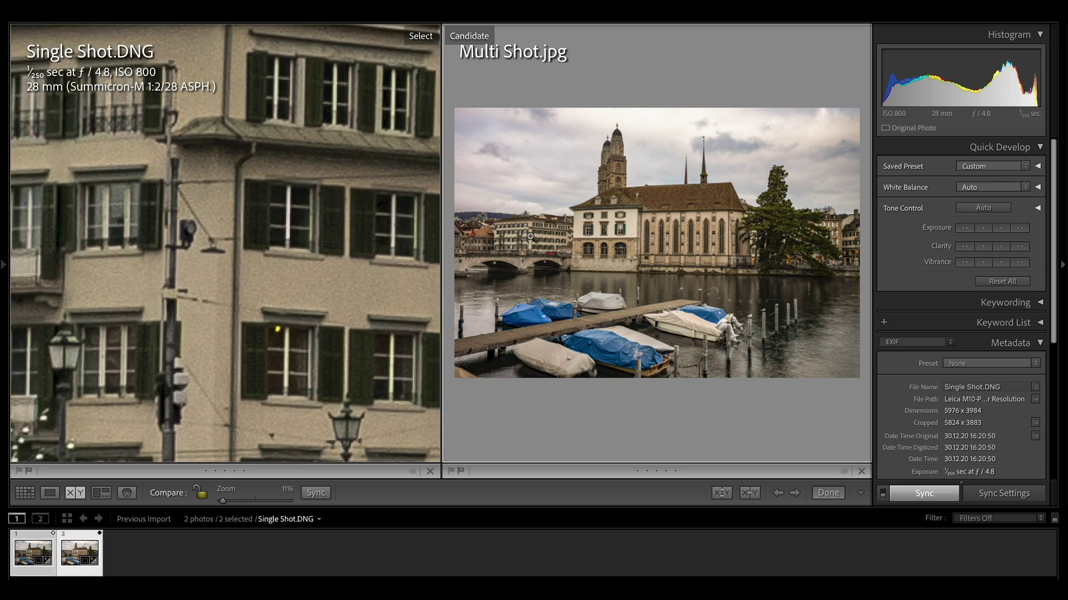
pyautogui.click(529, 235)
pyautogui.moveTo(531, 235); pyautogui.dragTo(667, 251)
pyautogui.moveTo(296, 269); pyautogui.dragTo(334, 273)
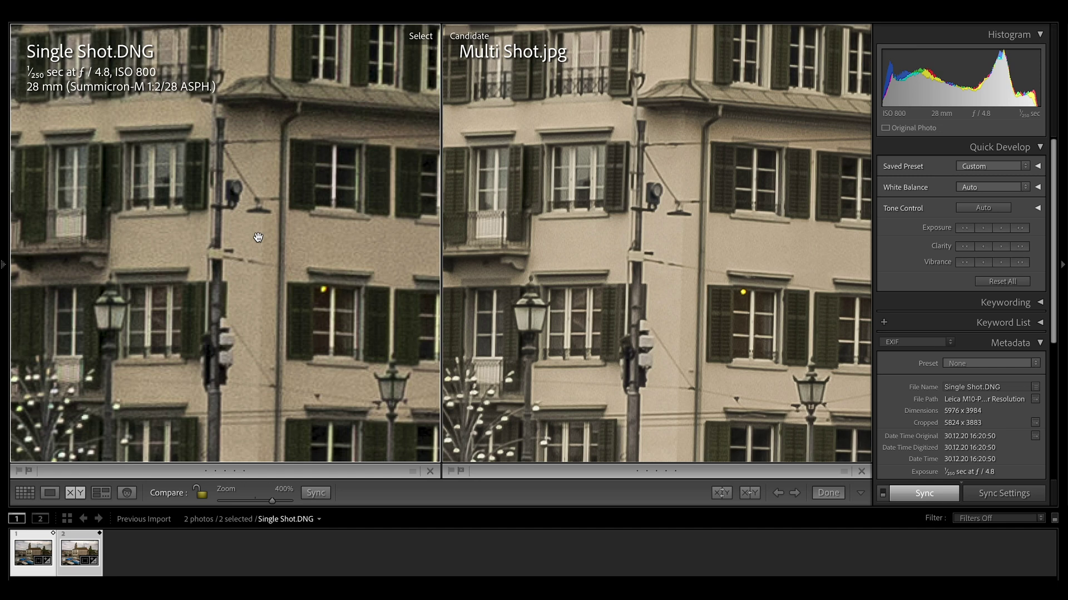
# Return both facade close-ups to fit, then zoom Single Shot.DNG onto the corner building.
pyautogui.click(639, 230)
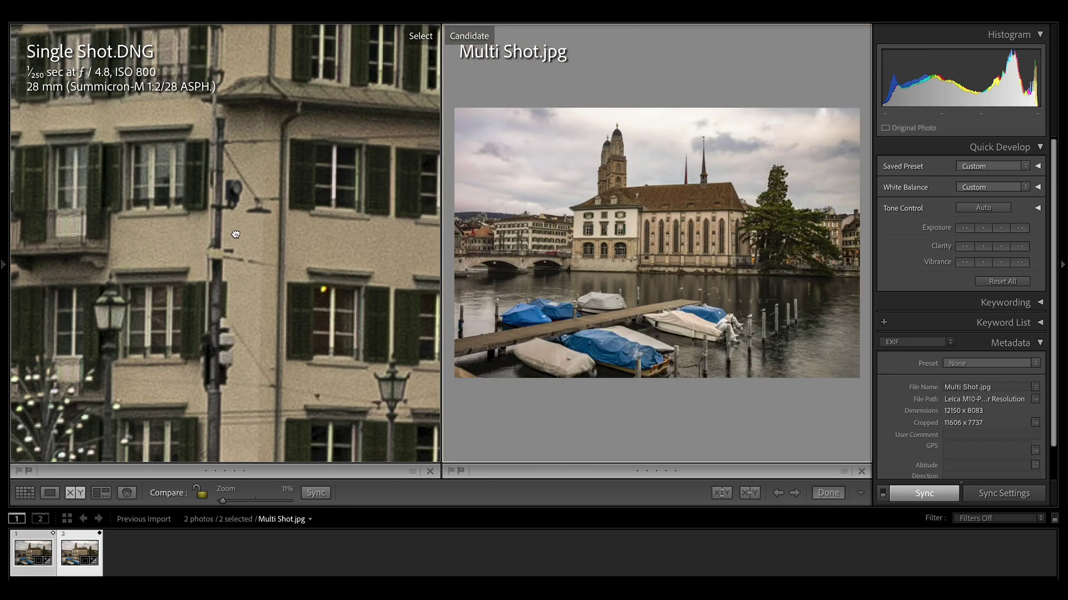
pyautogui.click(237, 235)
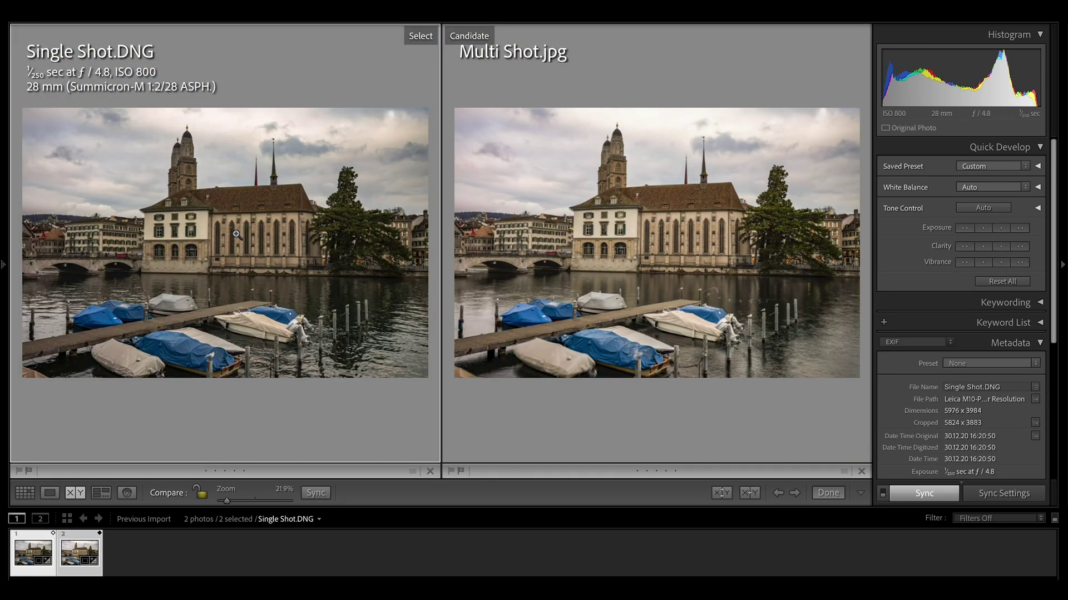
pyautogui.click(411, 229)
pyautogui.moveTo(411, 230); pyautogui.dragTo(243, 216)
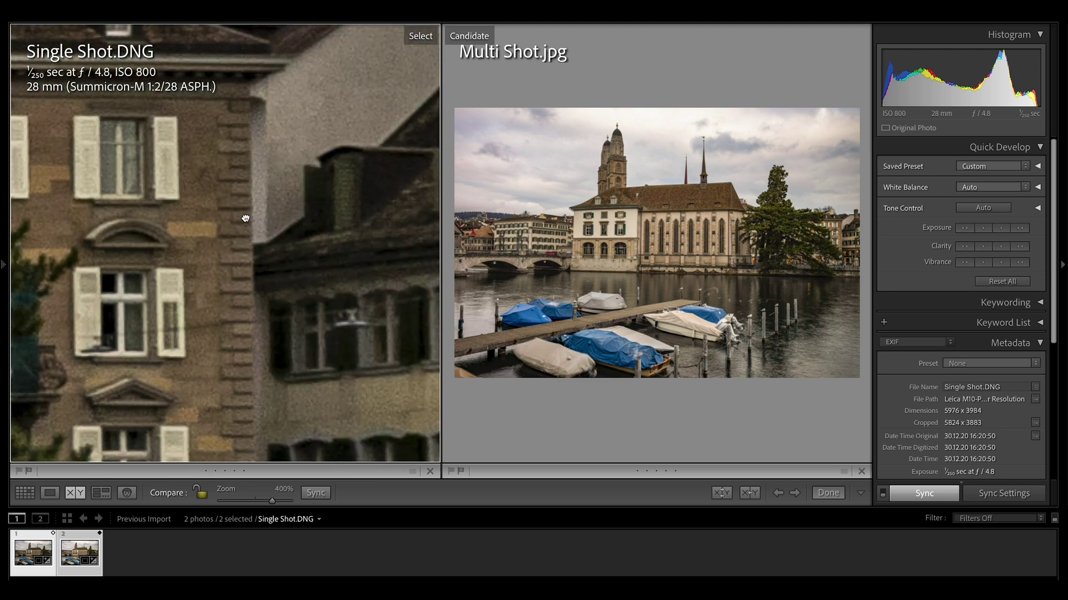
# Zoom Multi Shot.jpg onto the same corner building, then show both photos whole again.
pyautogui.click(840, 229)
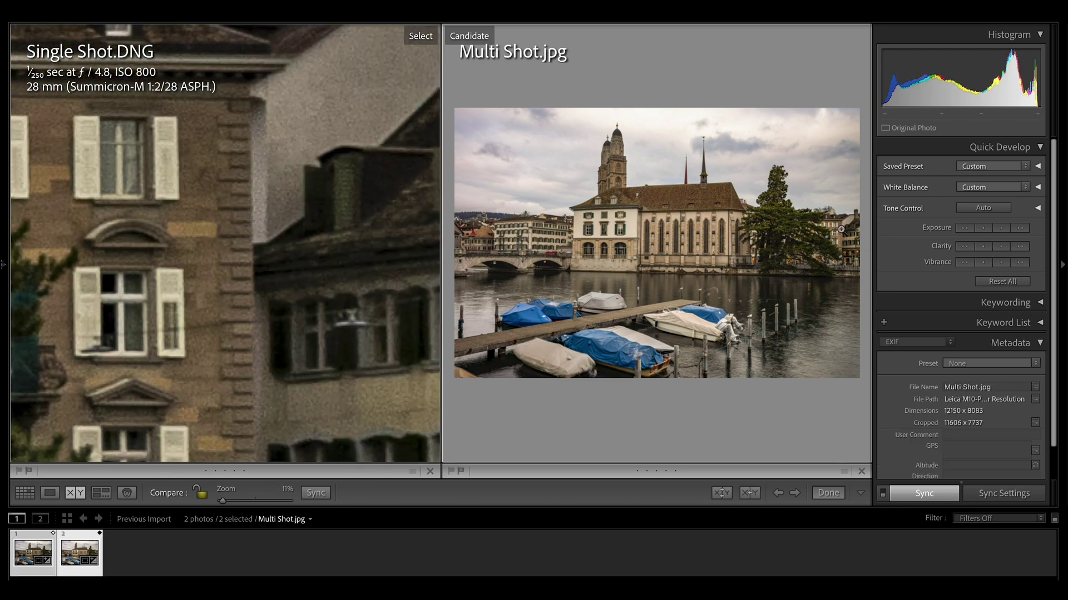
pyautogui.click(840, 229)
pyautogui.moveTo(839, 228); pyautogui.dragTo(673, 235)
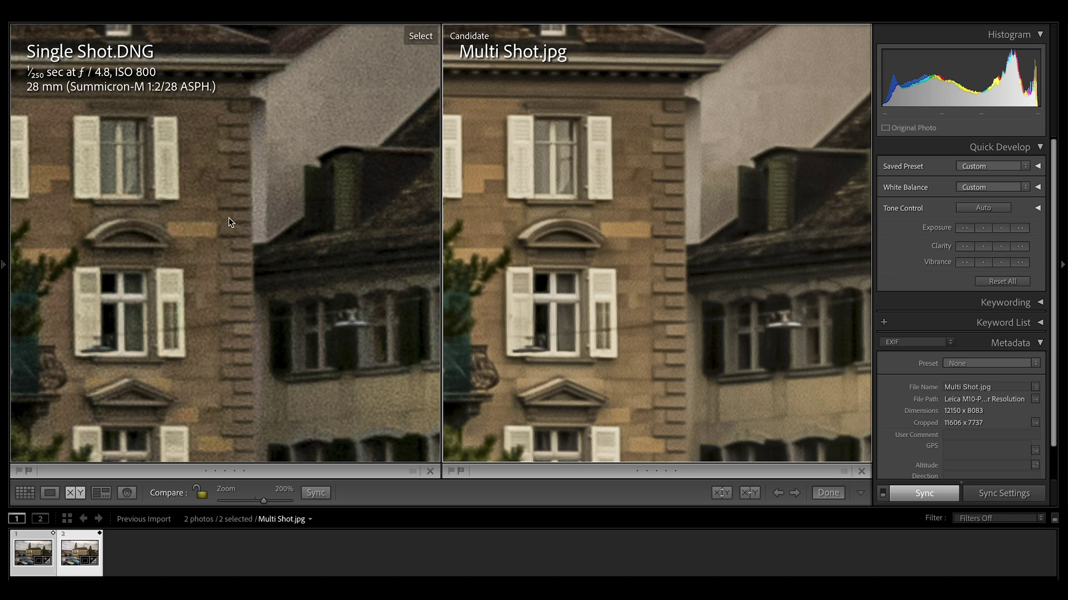
pyautogui.click(229, 255)
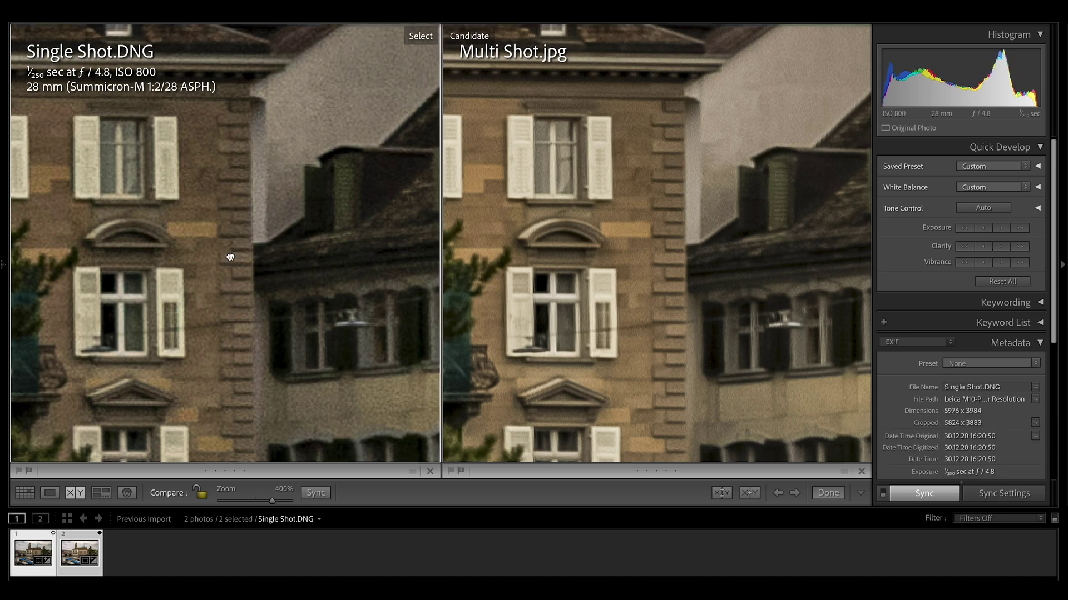
pyautogui.click(621, 259)
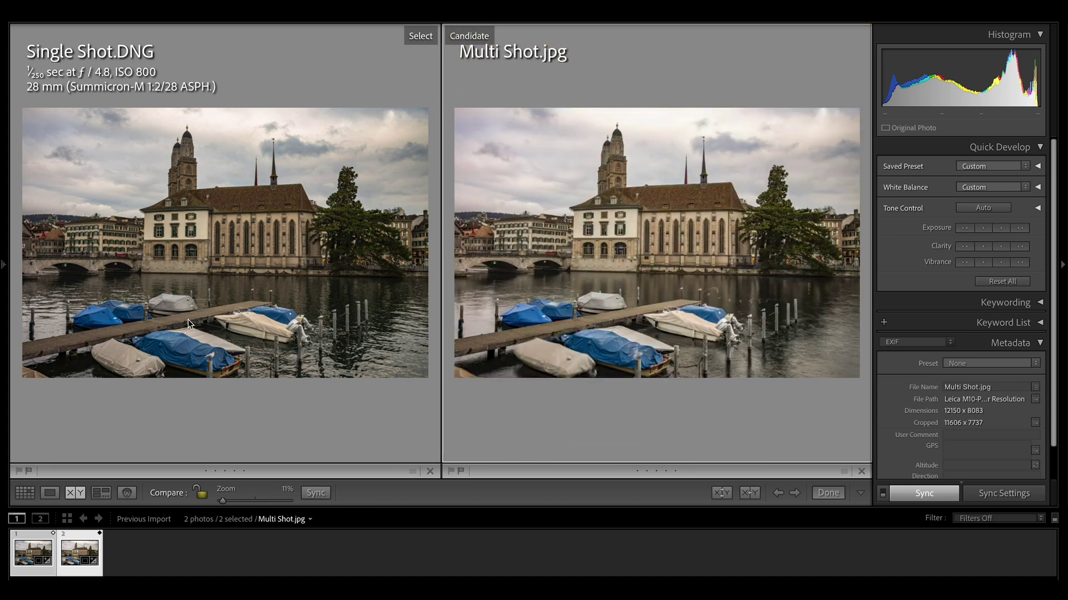
pyautogui.click(136, 324)
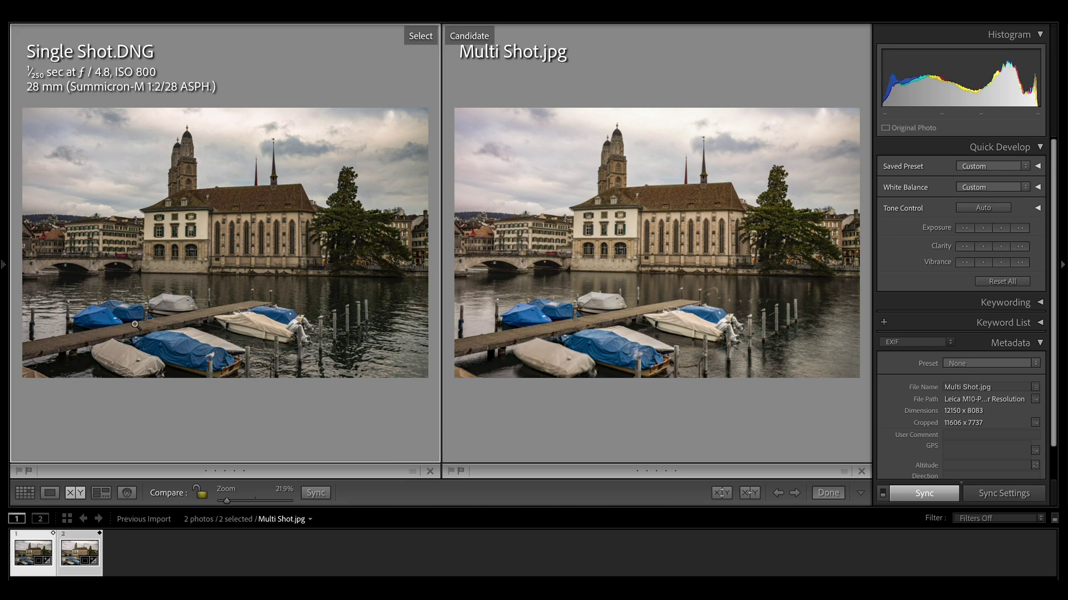
pyautogui.click(135, 324)
pyautogui.moveTo(135, 324); pyautogui.dragTo(209, 284)
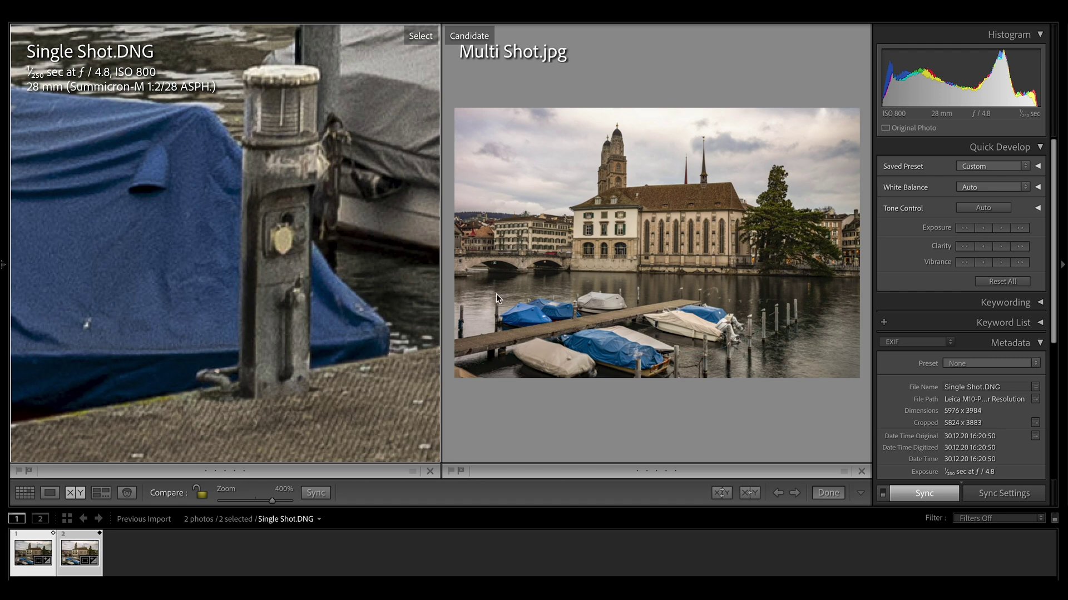
pyautogui.click(585, 313)
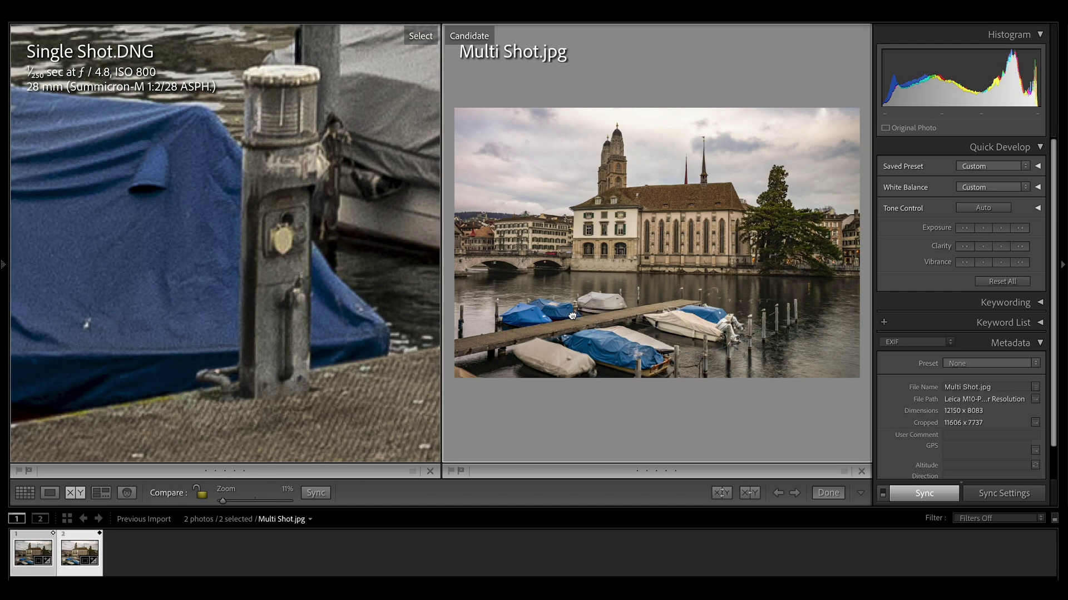
pyautogui.click(572, 316)
pyautogui.moveTo(575, 315); pyautogui.dragTo(630, 305)
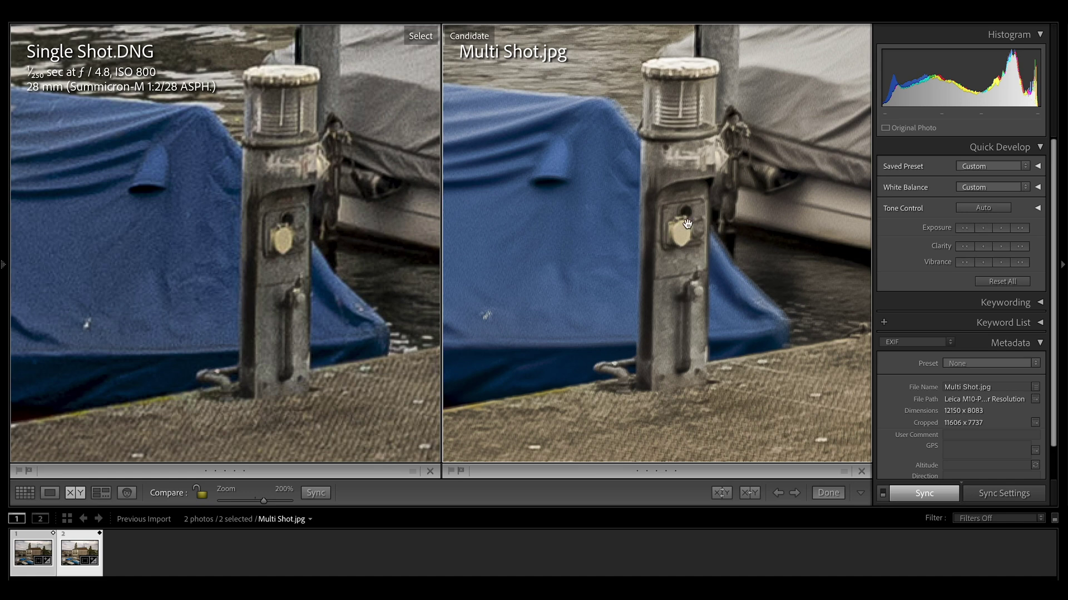
pyautogui.click(281, 247)
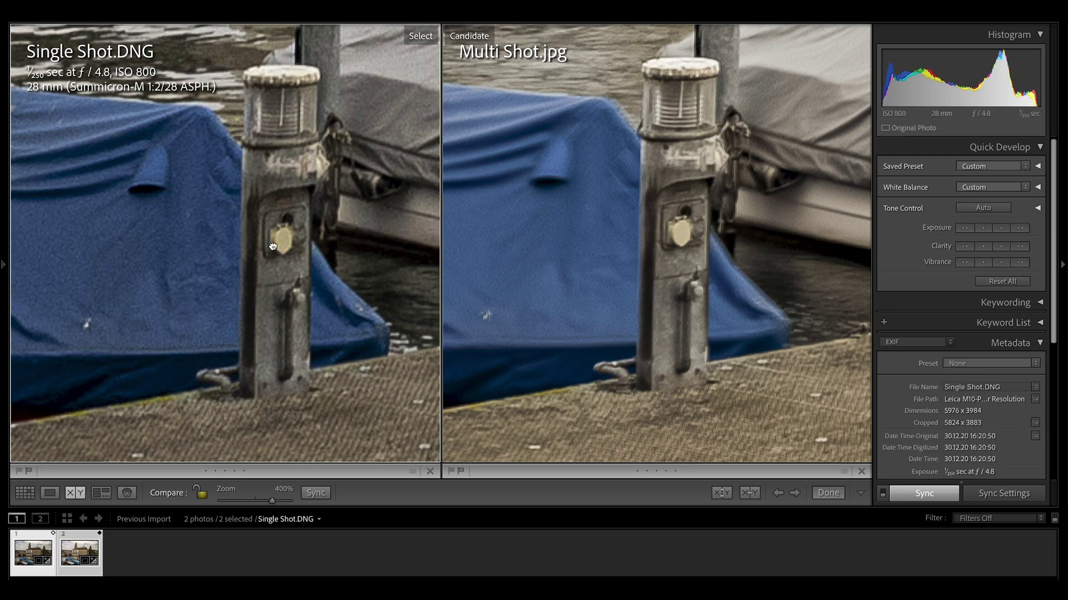
pyautogui.click(676, 268)
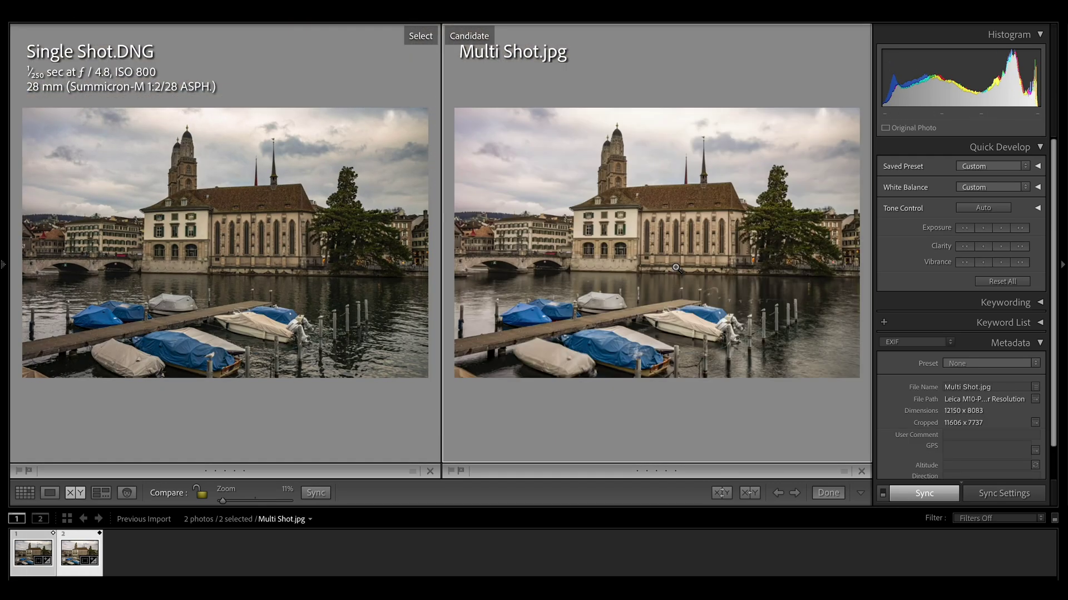
pyautogui.click(351, 206)
pyautogui.click(347, 186)
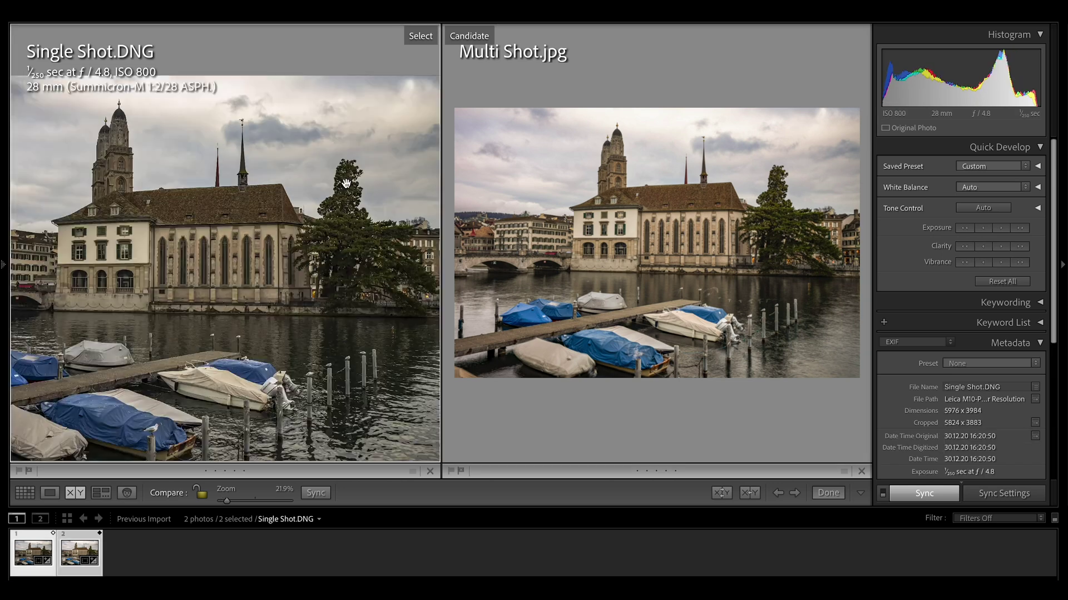
pyautogui.moveTo(346, 183); pyautogui.dragTo(278, 192)
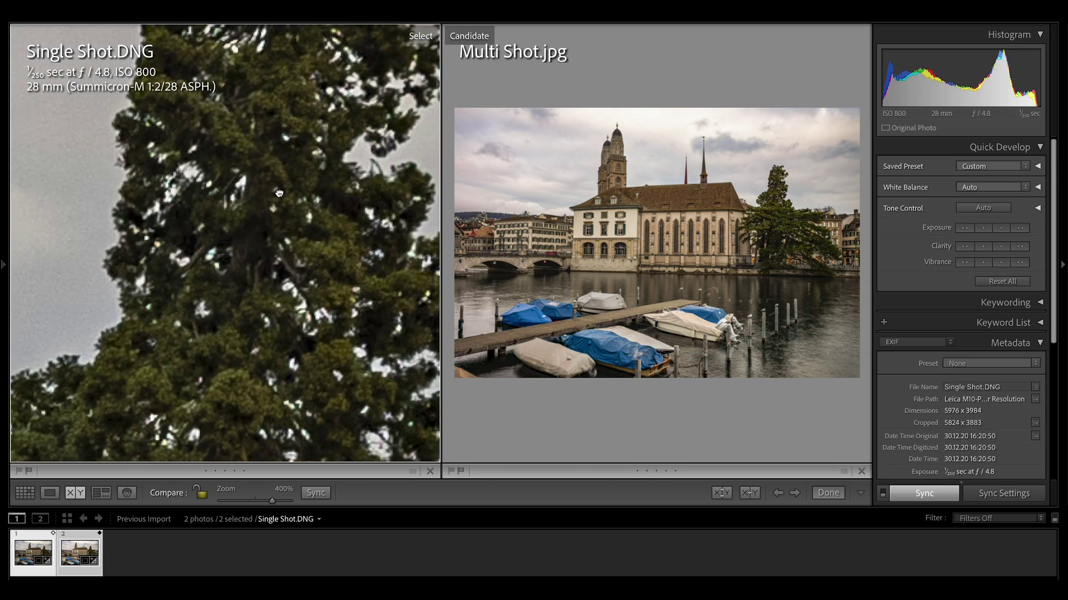
pyautogui.click(774, 211)
pyautogui.click(778, 199)
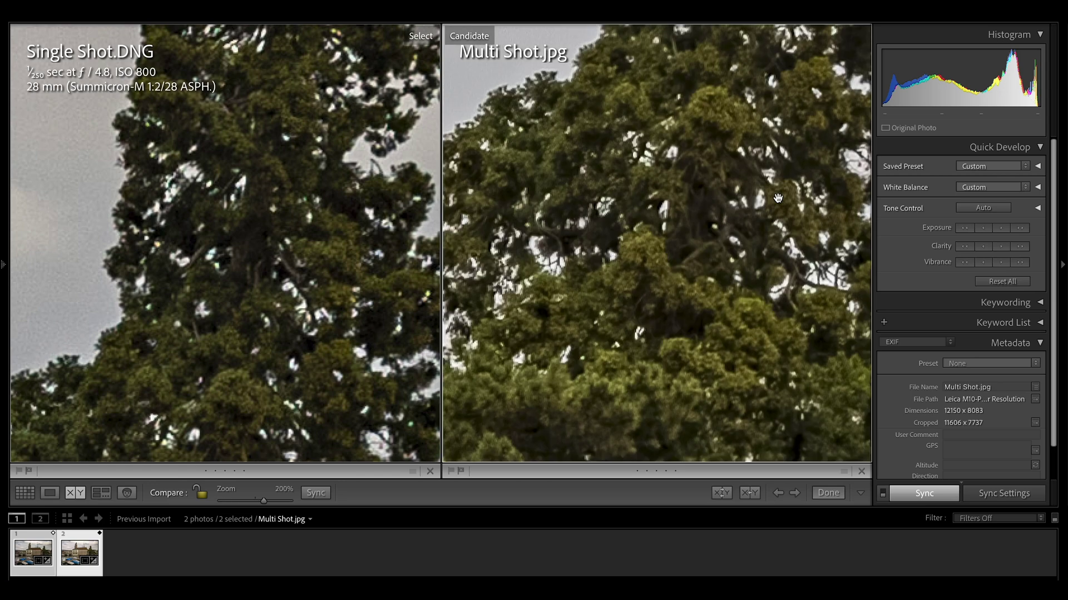
pyautogui.moveTo(778, 199); pyautogui.dragTo(717, 449)
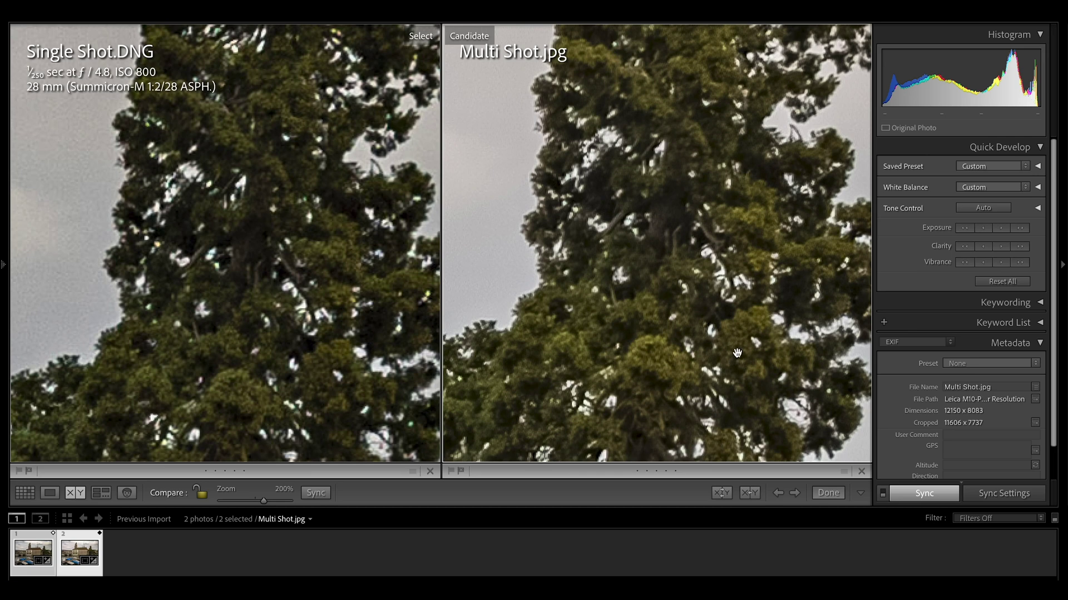
pyautogui.moveTo(724, 315); pyautogui.dragTo(791, 326)
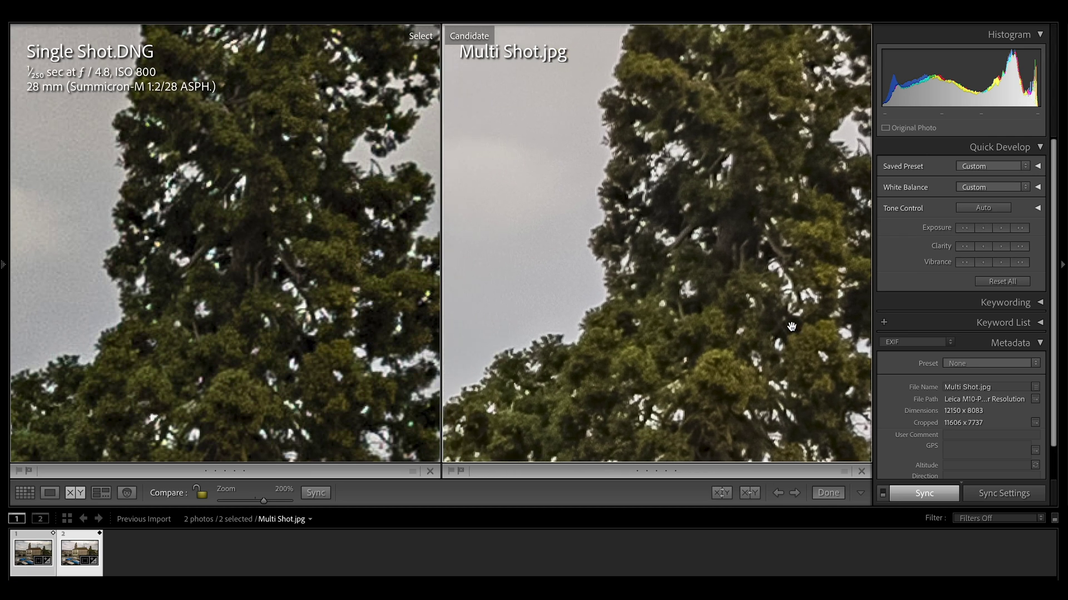
pyautogui.moveTo(184, 140); pyautogui.dragTo(469, 276)
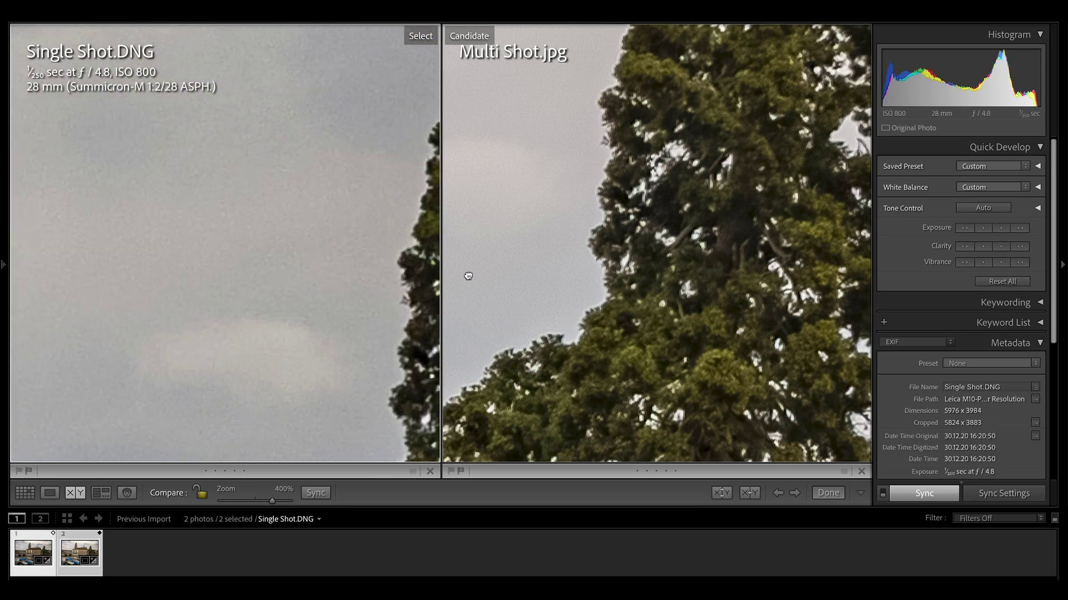
pyautogui.moveTo(565, 200); pyautogui.dragTo(792, 291)
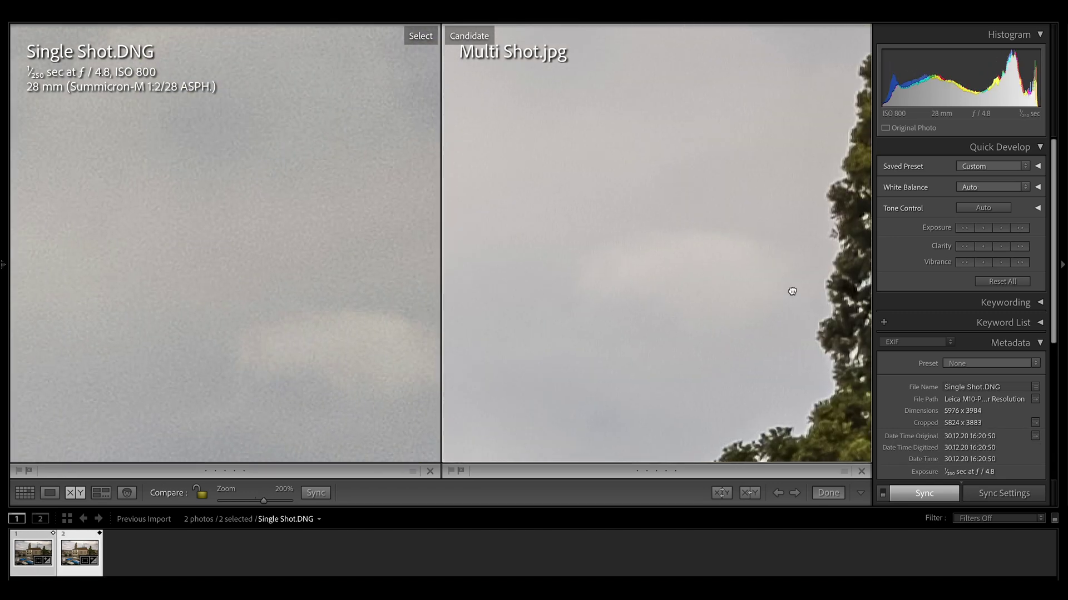
pyautogui.click(792, 291)
pyautogui.moveTo(686, 255); pyautogui.dragTo(797, 285)
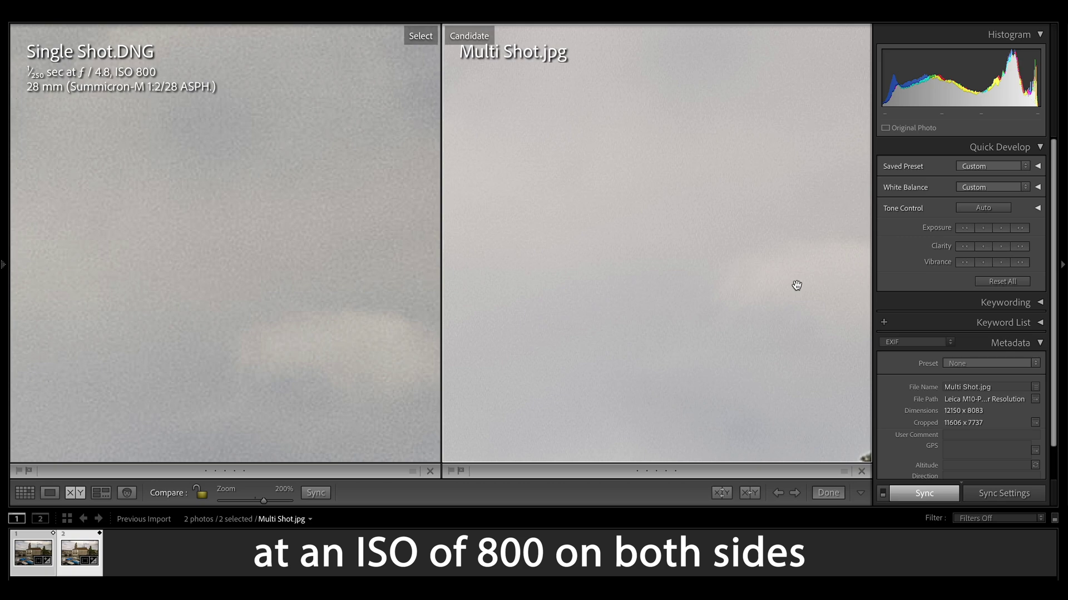
pyautogui.click(728, 236)
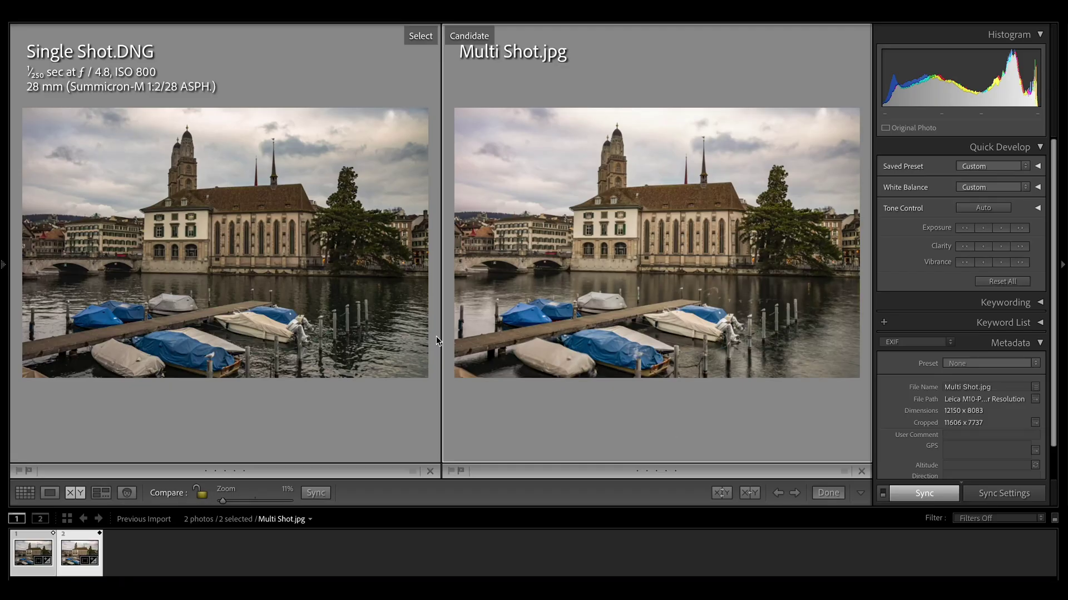
# Zoom Single Shot.DNG to 400% and Multi Shot.jpg to 200% then 400% on the aligned bridge arch and railing.
pyautogui.click(127, 261)
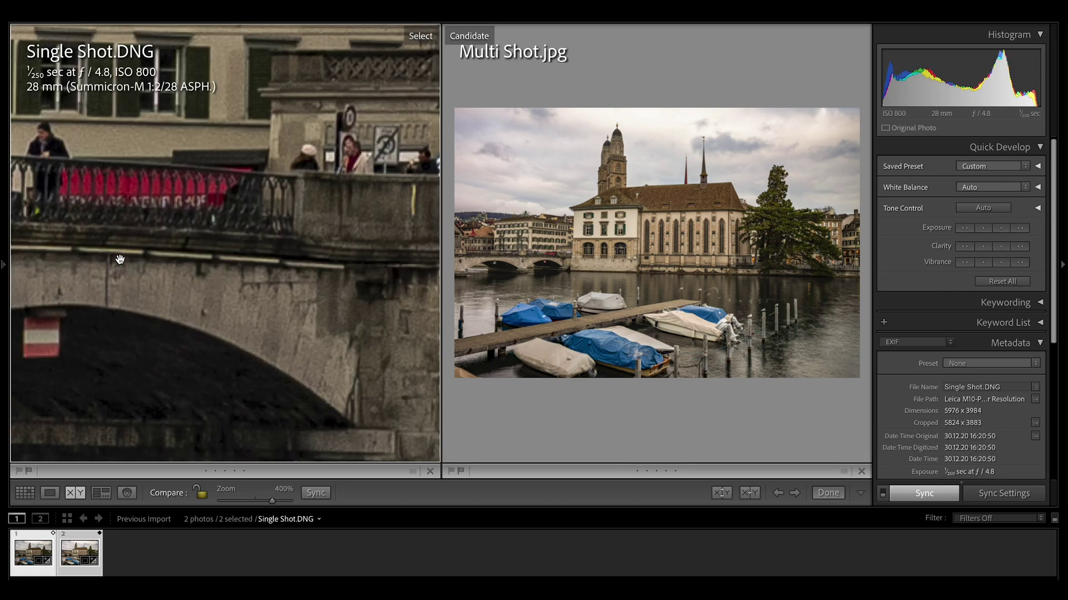
pyautogui.moveTo(120, 260); pyautogui.dragTo(324, 275)
pyautogui.click(525, 268)
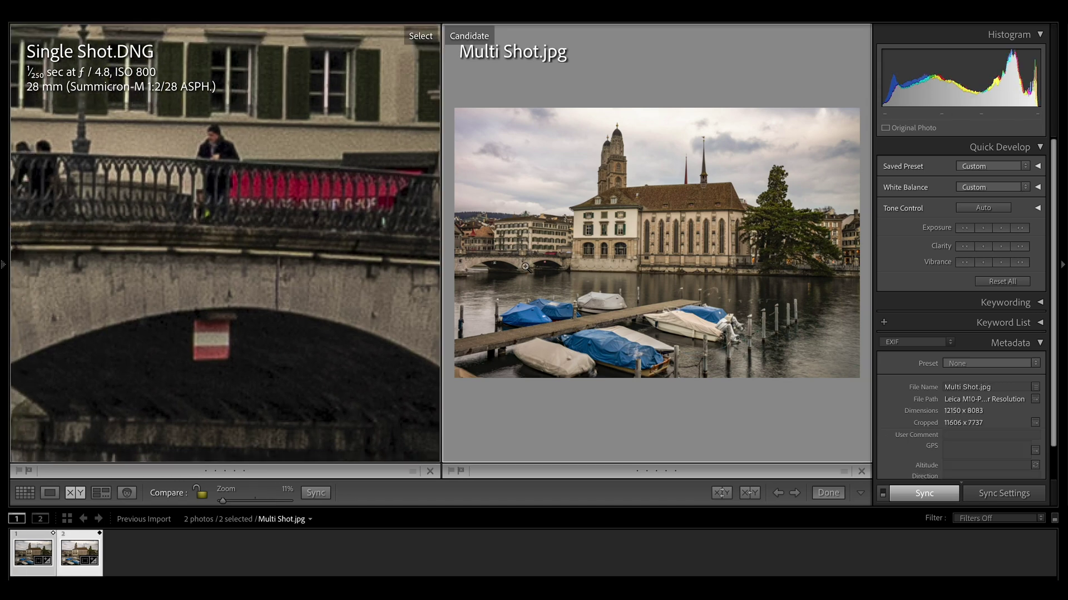
pyautogui.click(552, 254)
pyautogui.moveTo(552, 254); pyautogui.dragTo(769, 228)
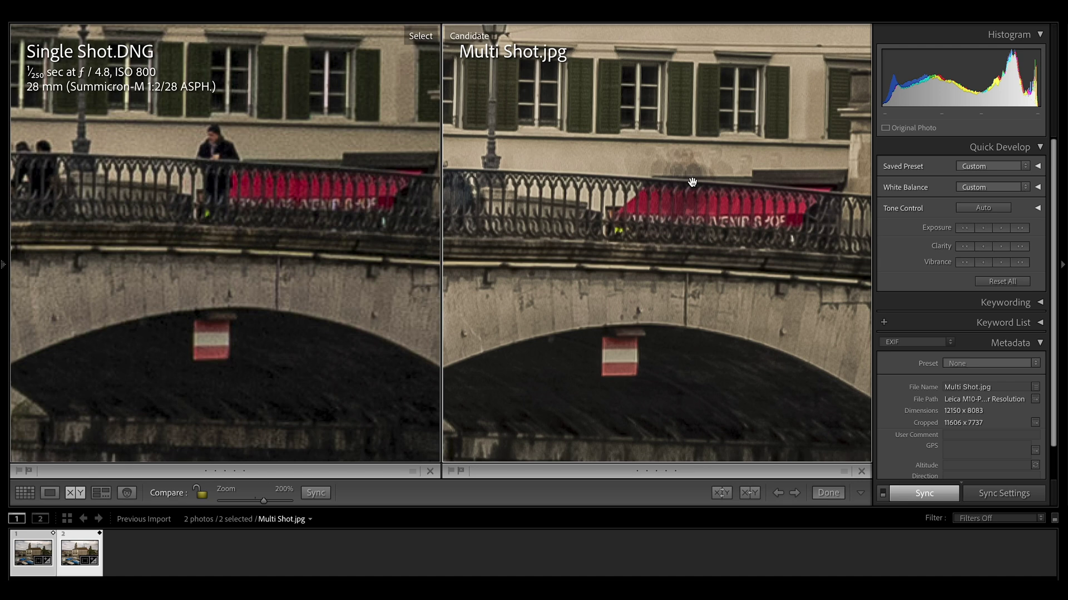
pyautogui.moveTo(693, 182); pyautogui.dragTo(731, 175)
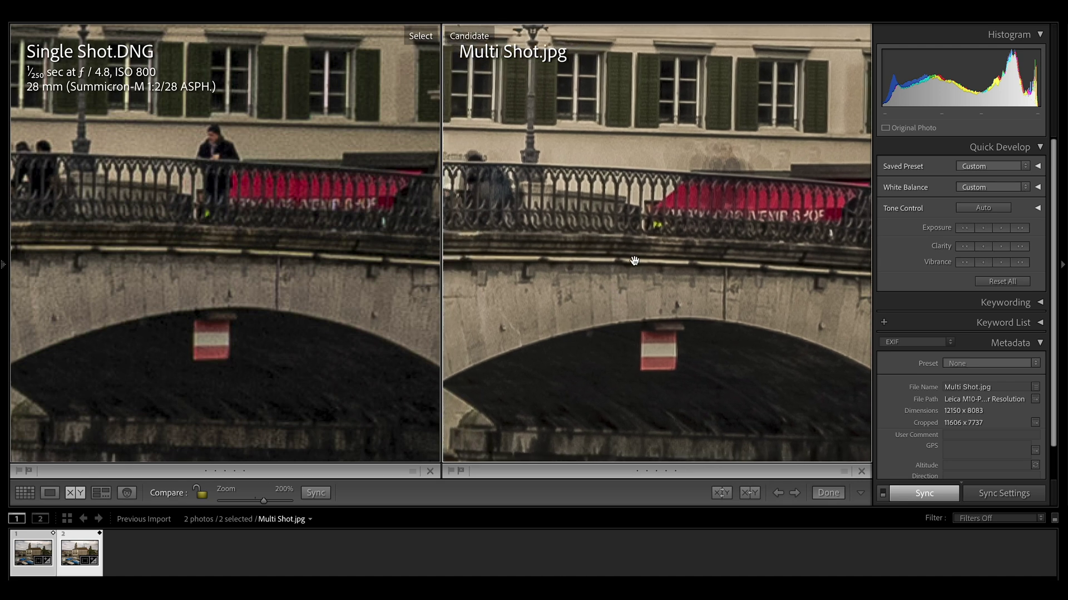
pyautogui.moveTo(658, 238); pyautogui.dragTo(665, 248)
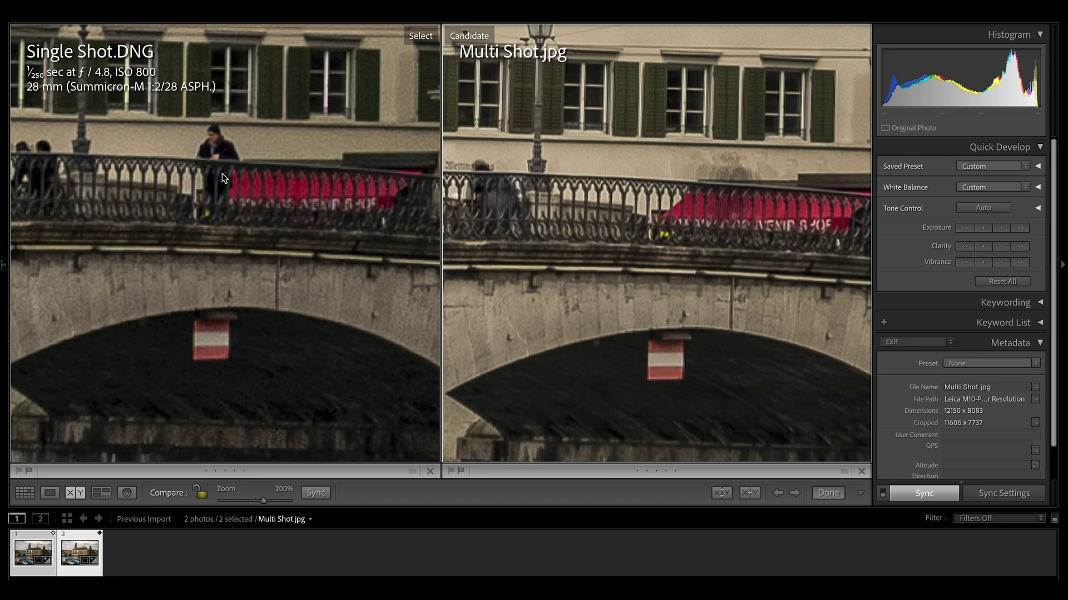
pyautogui.press('super+equal')
# Zoom both Single Shot.DNG and Multi Shot.jpg back out to the whole photo.
pyautogui.click(320, 236)
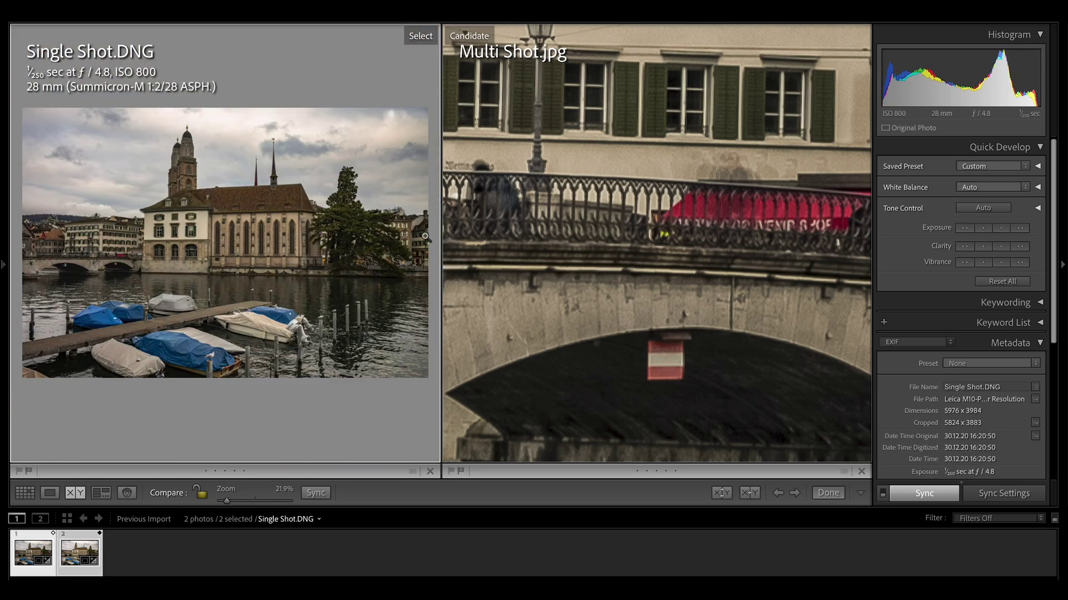
pyautogui.click(683, 259)
pyautogui.click(684, 260)
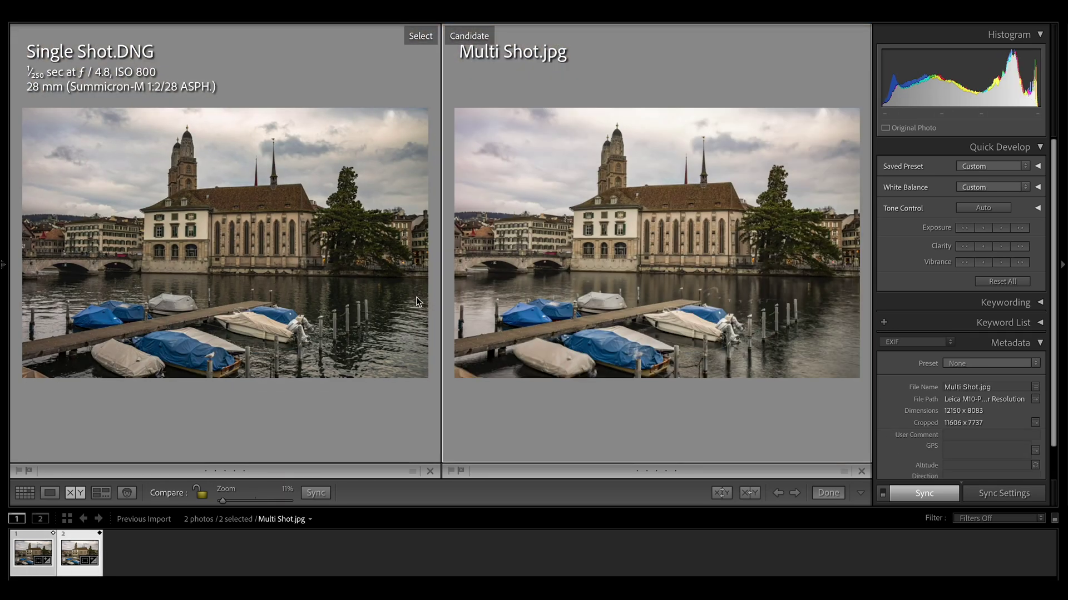
# Zoom Single Shot.DNG to 400% and Multi Shot.jpg to 200% on the carved head of the bridge pier.
pyautogui.click(33, 265)
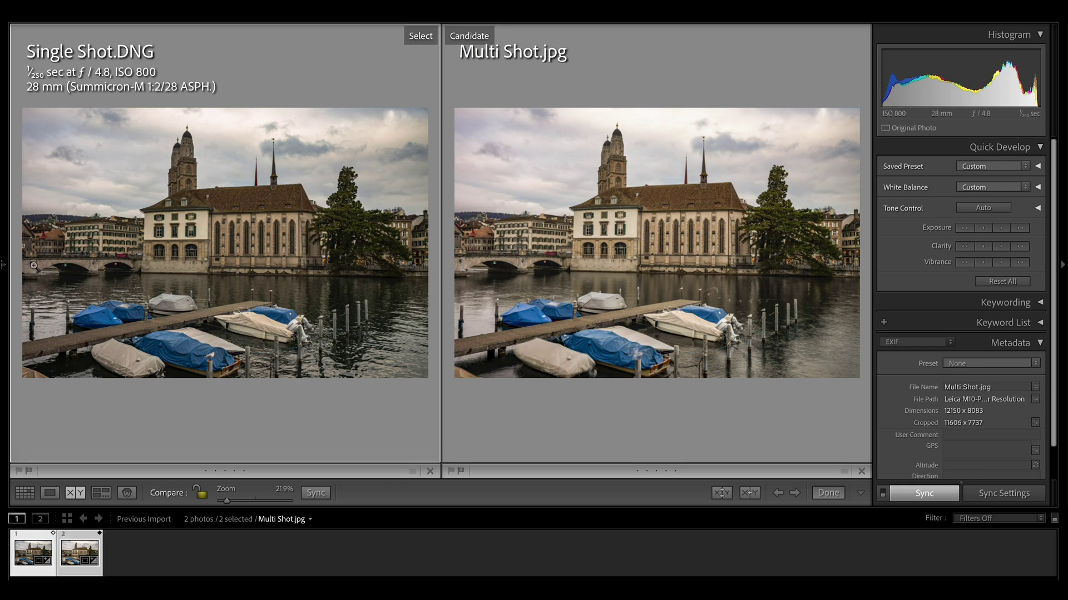
pyautogui.moveTo(31, 265); pyautogui.dragTo(214, 245)
pyautogui.click(460, 263)
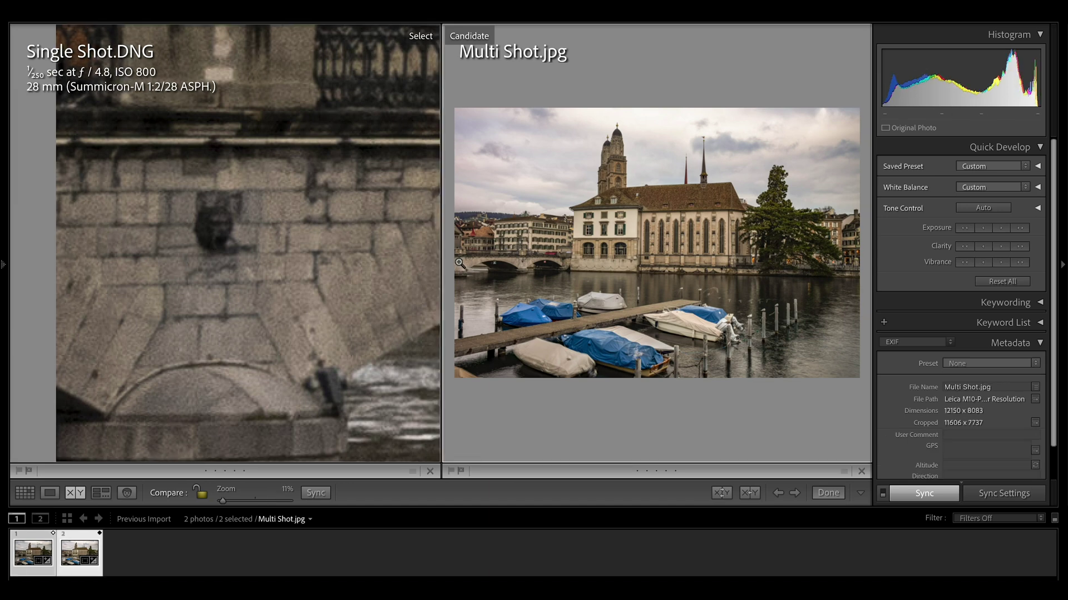
pyautogui.click(459, 262)
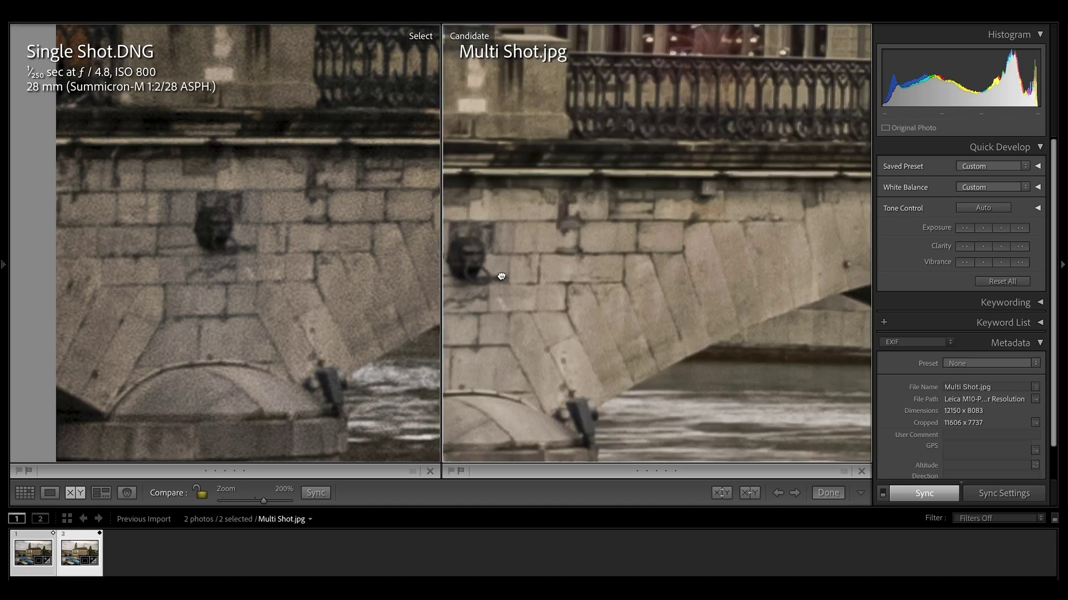
pyautogui.moveTo(500, 274); pyautogui.dragTo(631, 248)
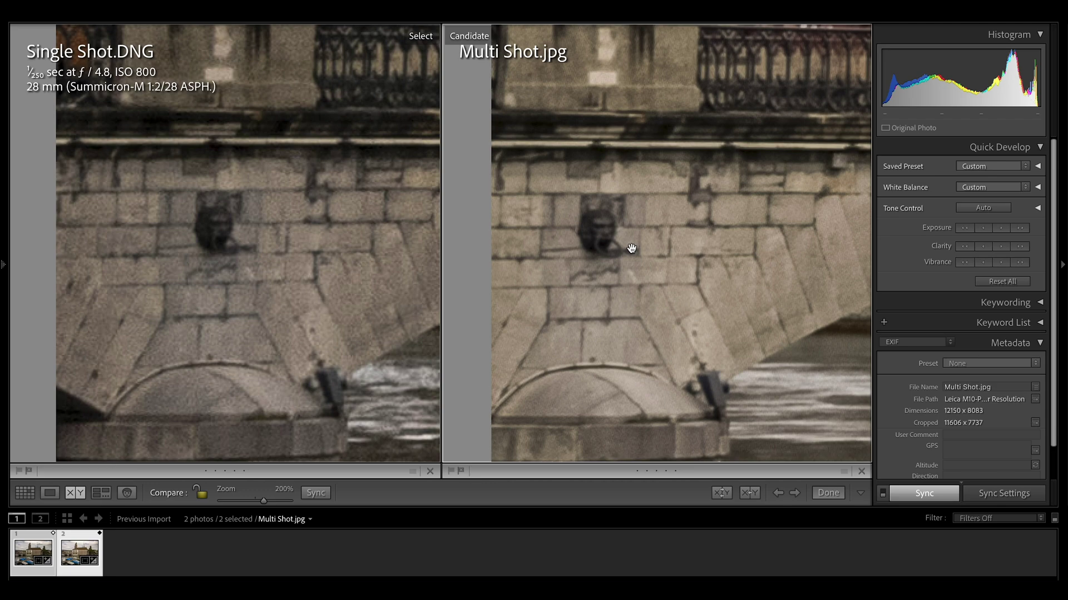
pyautogui.click(631, 249)
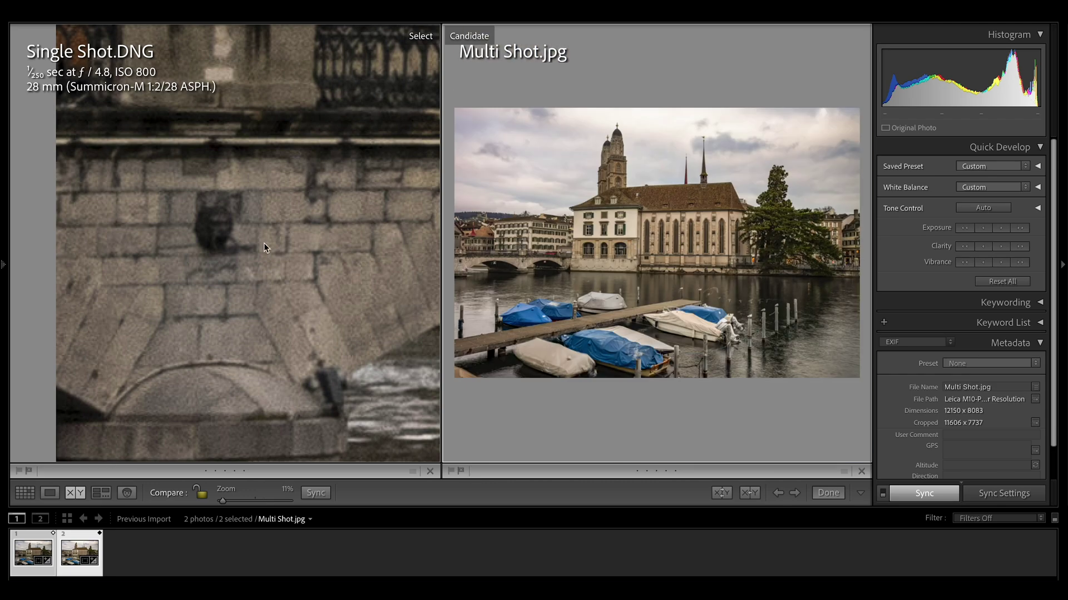